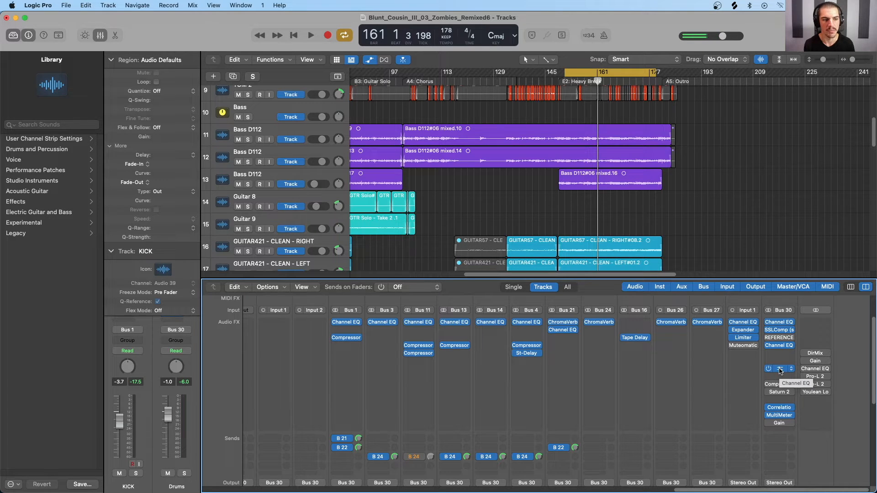
Open the mix bus Channel EQ's channel configuration, keep its mode on Mid/Side, and bypass the Side processing
click(779, 369)
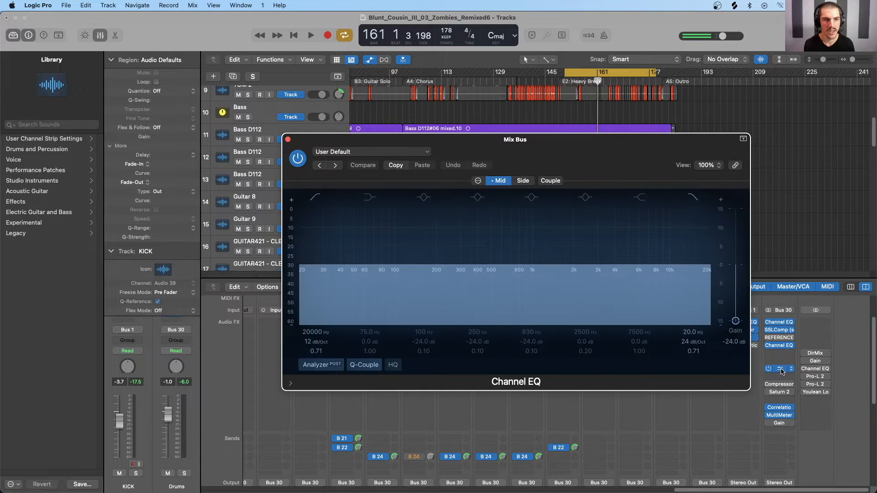
click(478, 181)
click(329, 284)
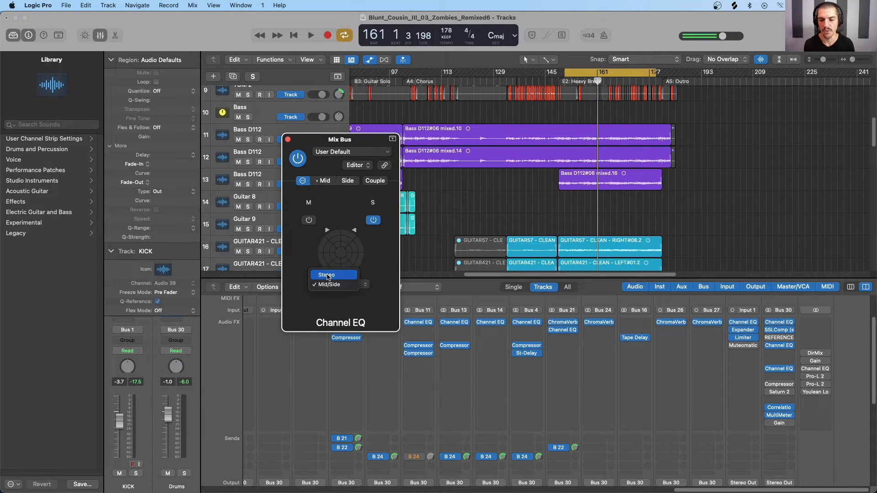
click(328, 285)
click(373, 219)
Examine the EQ curves of the Mid and Side channels, including the Mid channel's low-cut and high-cut bands
click(322, 182)
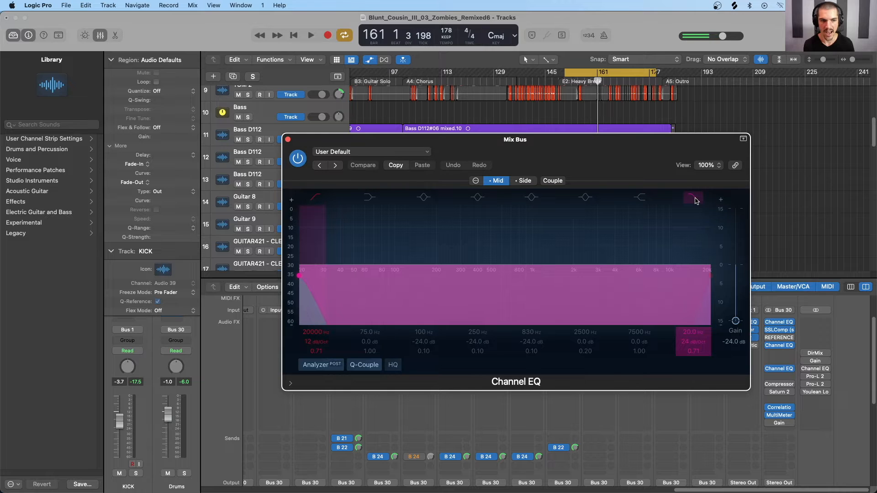
click(316, 199)
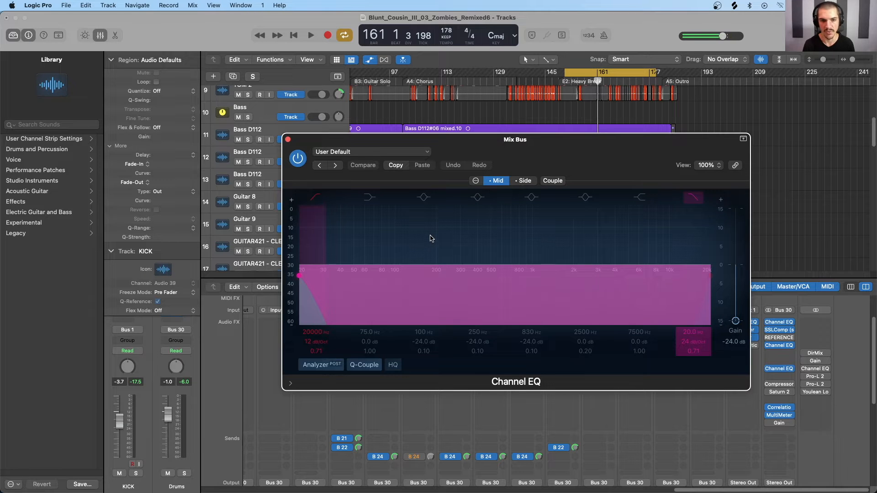
click(523, 181)
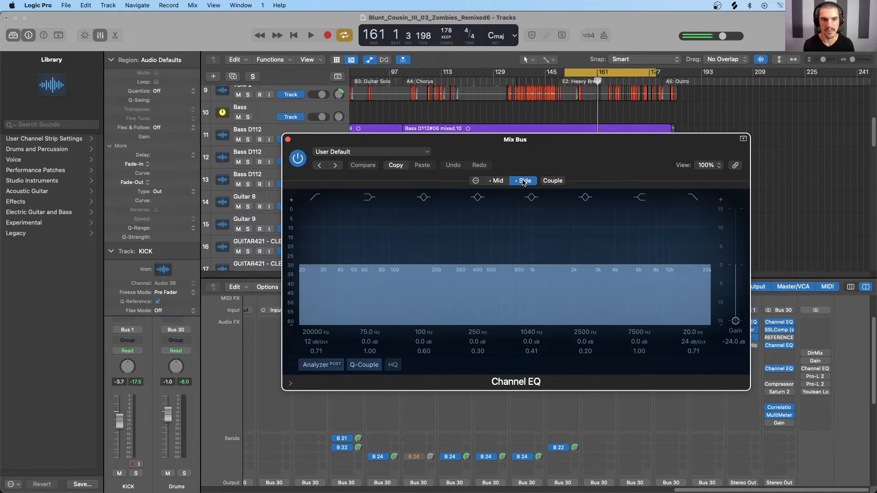
click(498, 182)
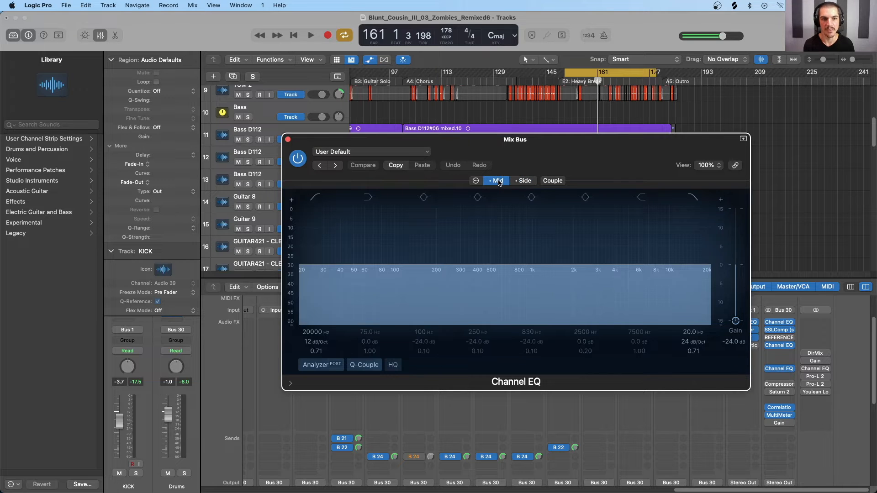
click(524, 182)
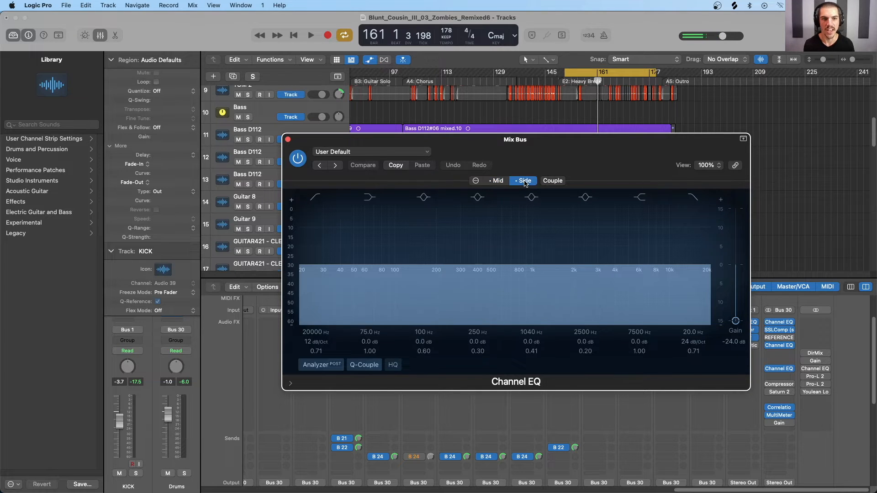
Return to the Channel EQ's channel configuration, try Mid and Side processing separately, and leave both switched on
click(475, 181)
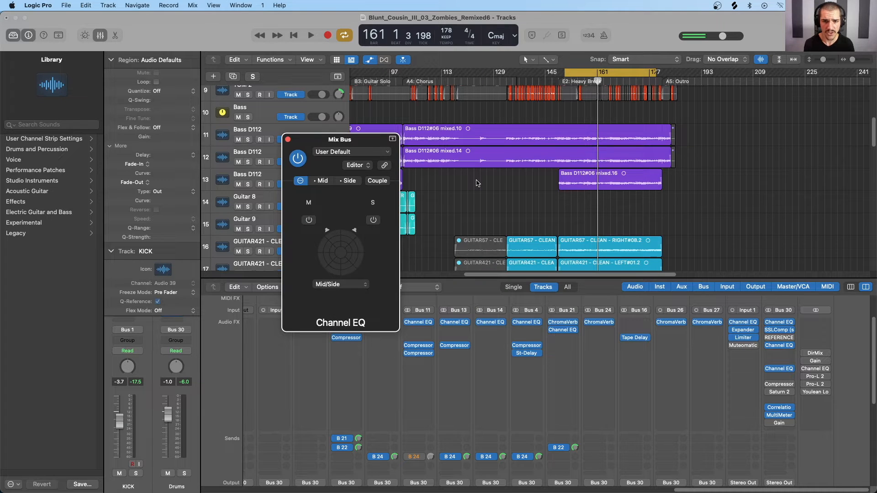
drag(364, 140, 439, 131)
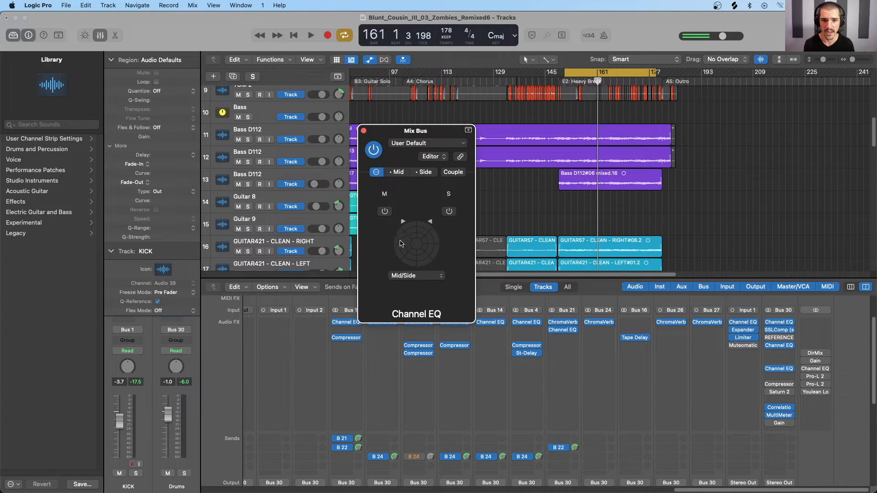
click(385, 211)
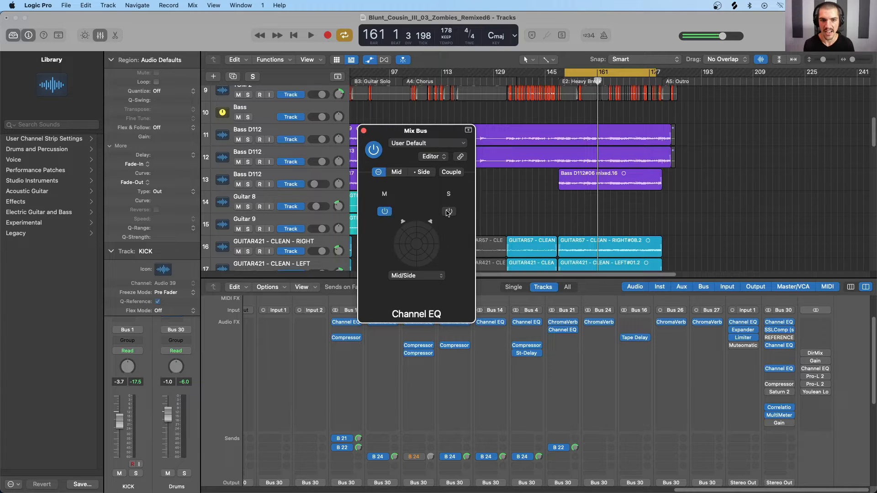
click(385, 211)
click(449, 212)
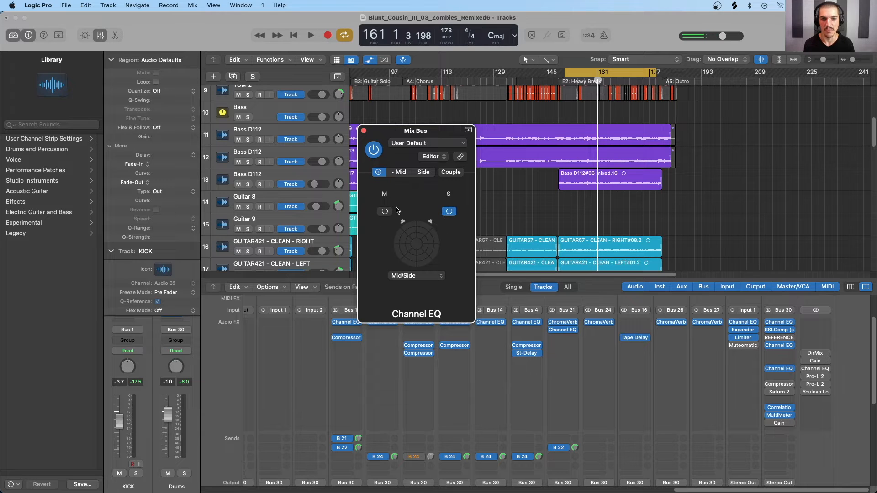
click(385, 212)
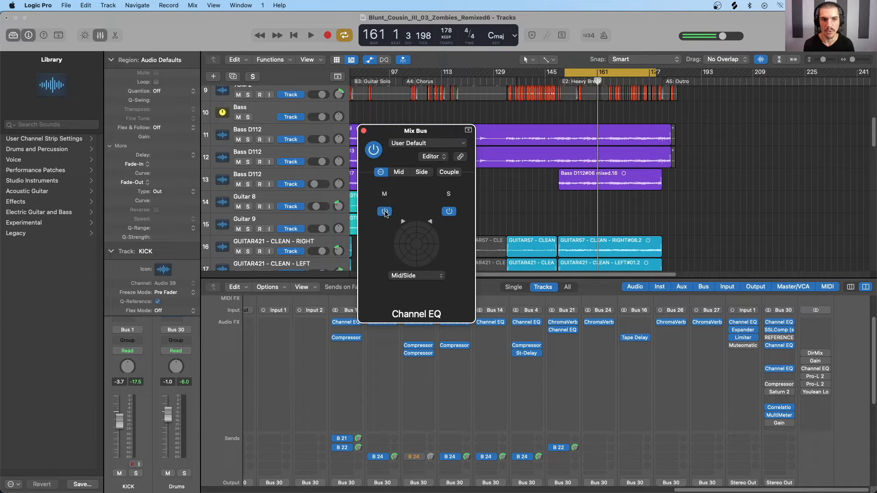
Play the Heavy Break section, bypass both Mid and Side processing during playback, and stop
key(space)
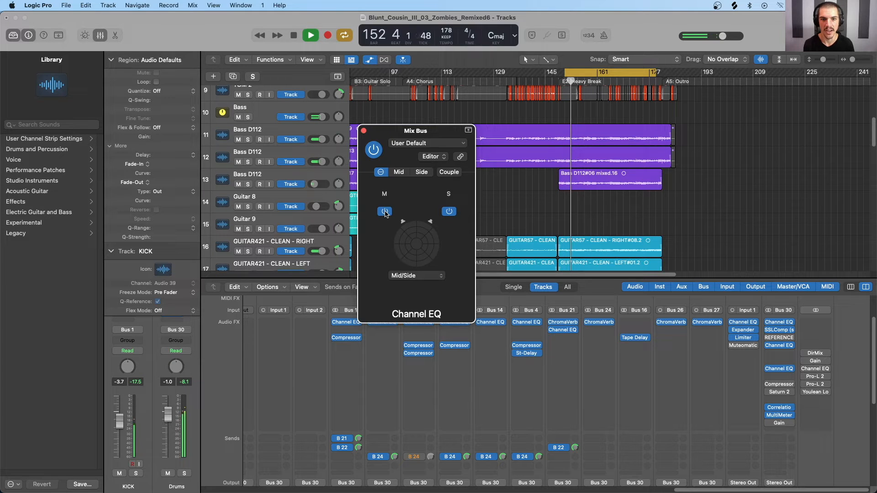
click(385, 212)
click(449, 211)
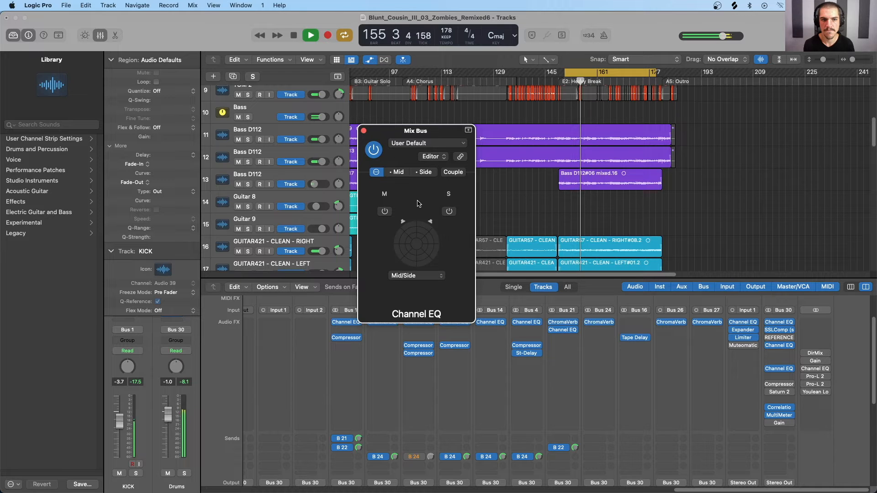
key(space)
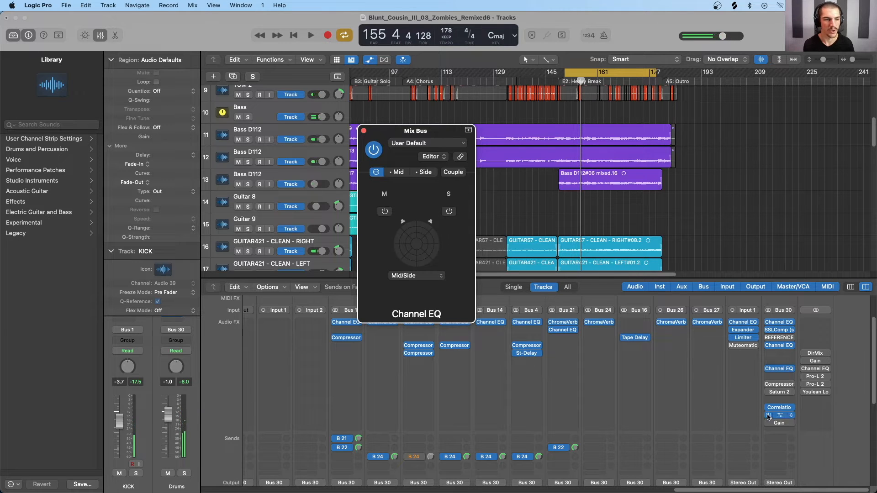
Open the mix bus MultiMeter and arrange its goniometer beside the Channel EQ window so both are fully visible
mouse_move(781, 411)
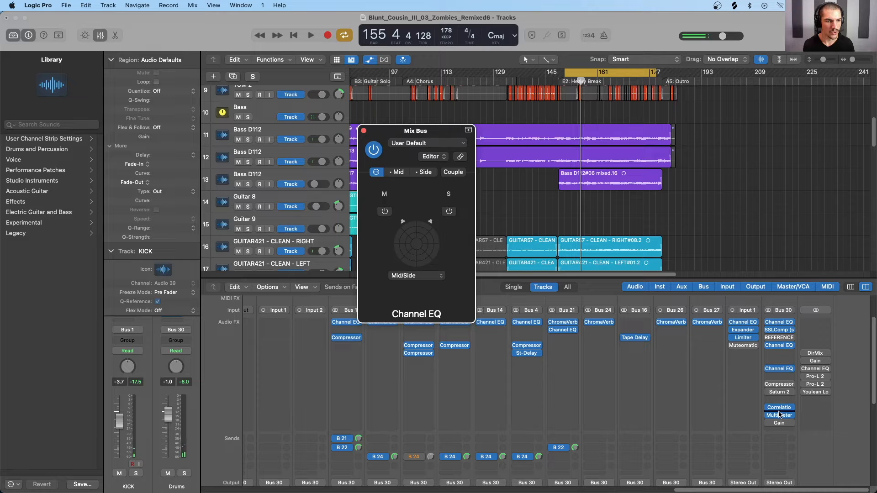
click(780, 416)
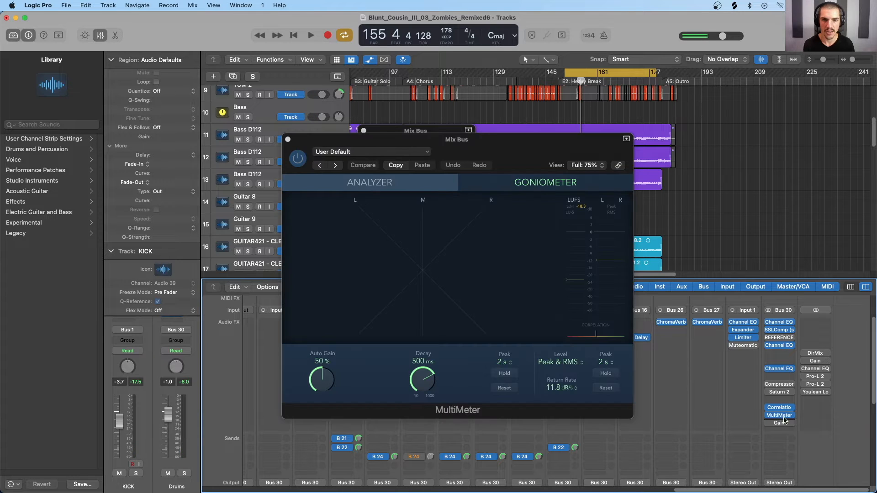
drag(640, 137, 685, 103)
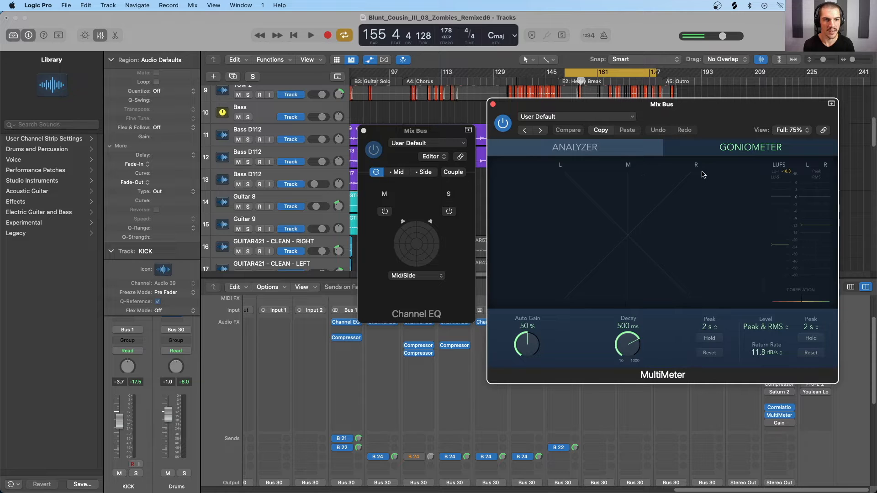
drag(429, 138, 342, 150)
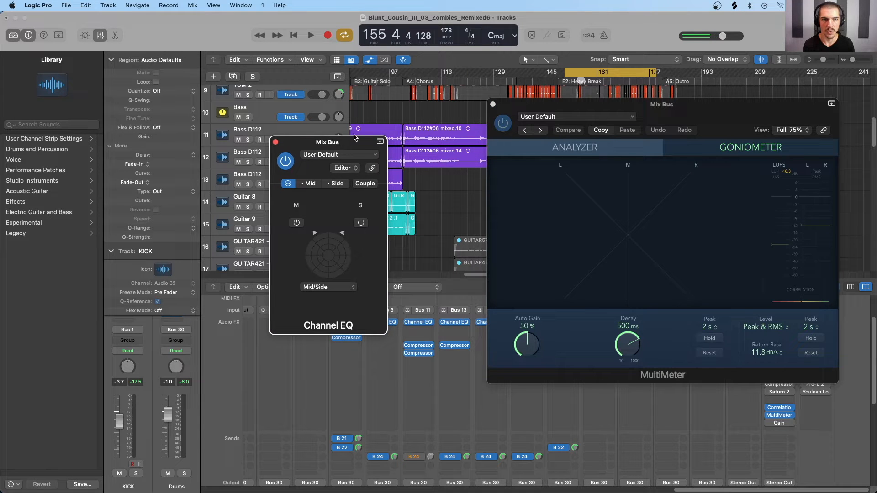
drag(517, 108, 513, 168)
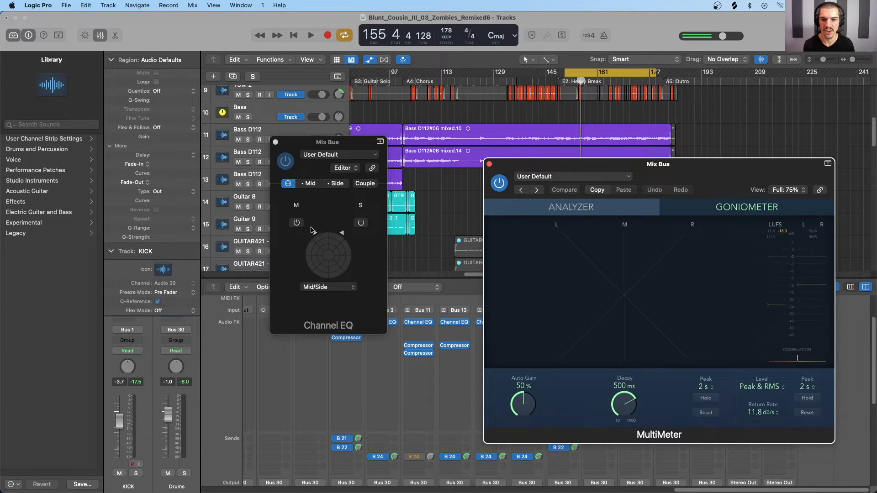
Compare the goniometer during playback with only Side processing on, with both channels bypassed, and with only Mid processing on
click(361, 223)
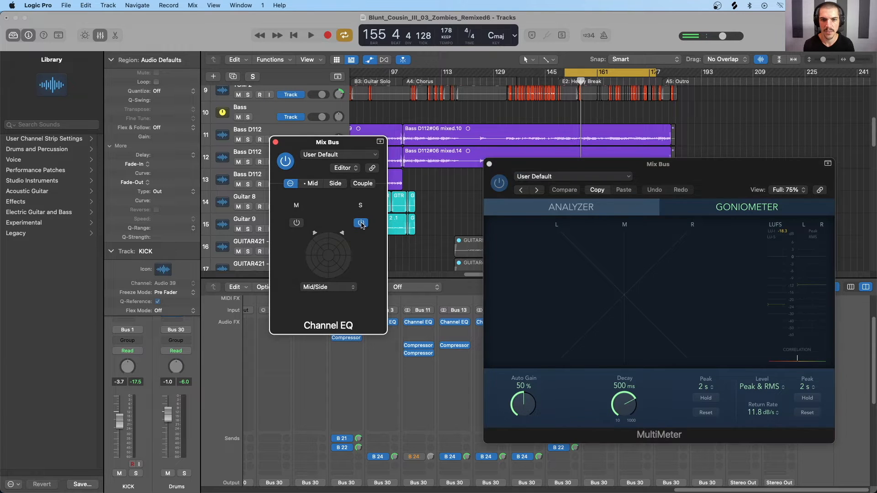
key(space)
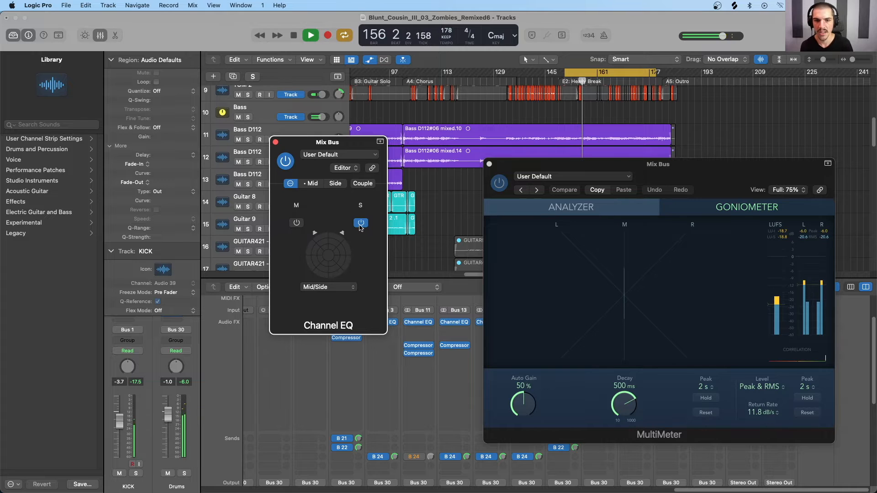
click(361, 223)
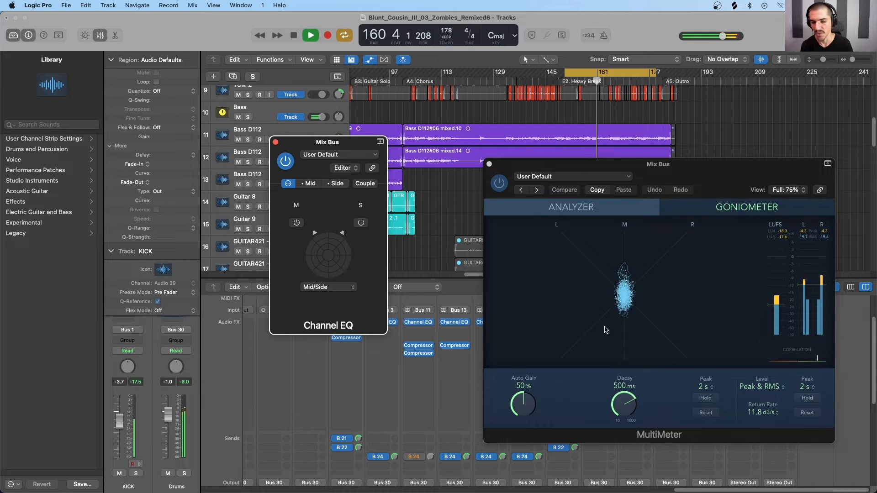
click(296, 223)
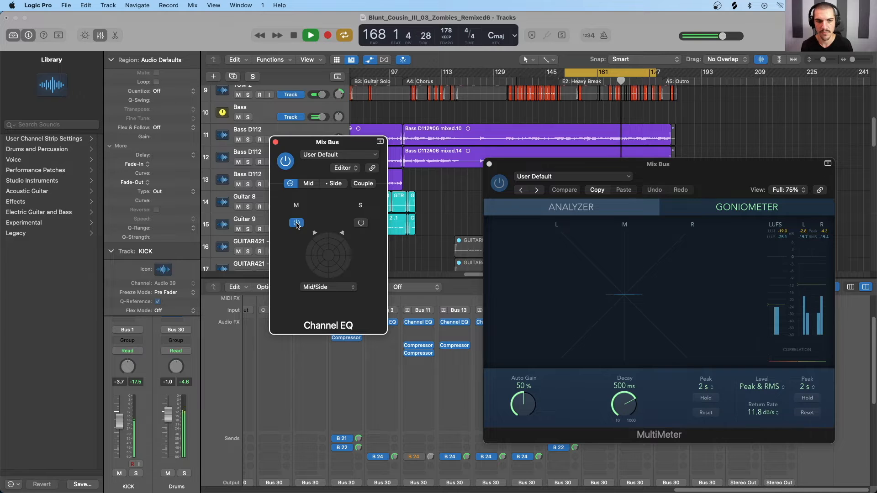
key(space)
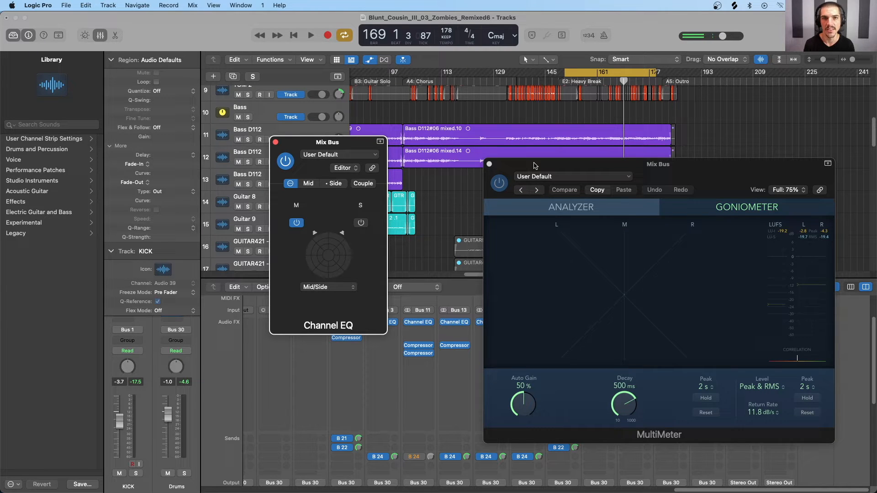
Replay the section while bypassing Mid processing and switching on Side processing, and close the MultiMeter after stopping playback
key(space)
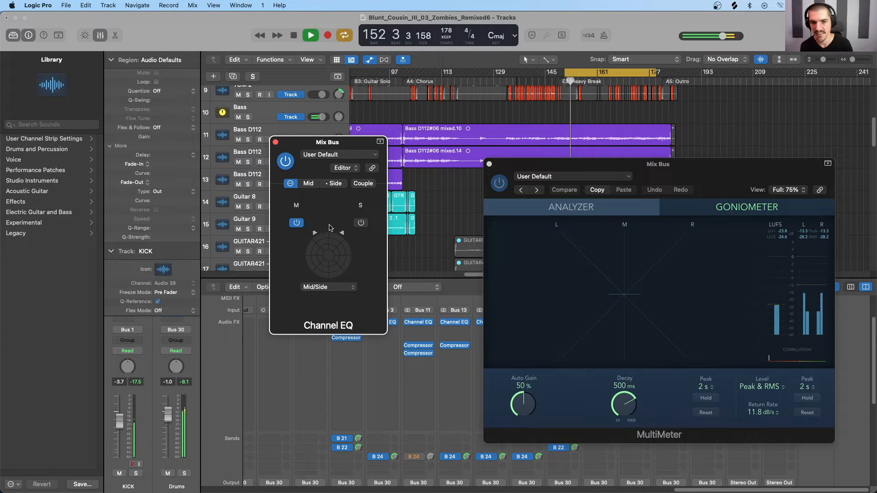
click(296, 223)
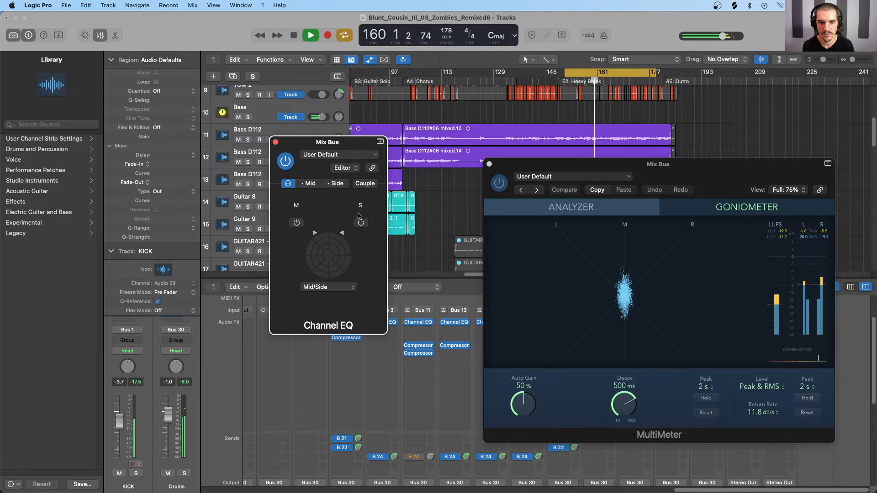
click(361, 223)
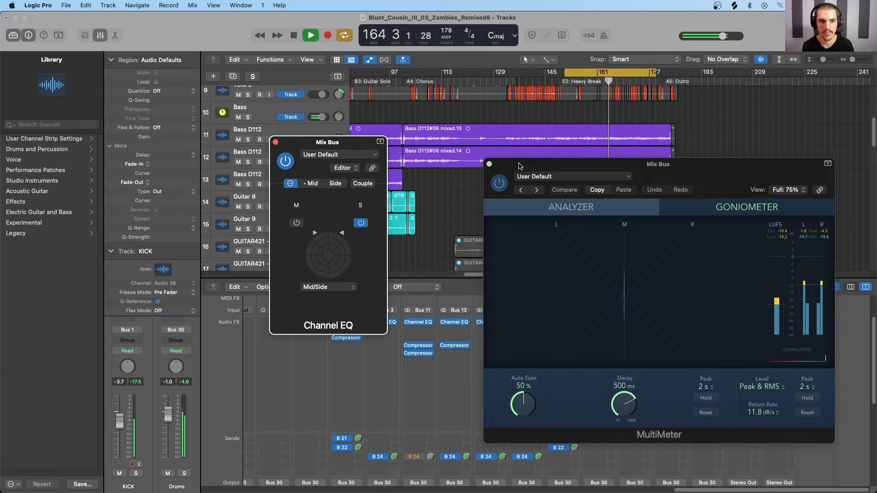
key(space)
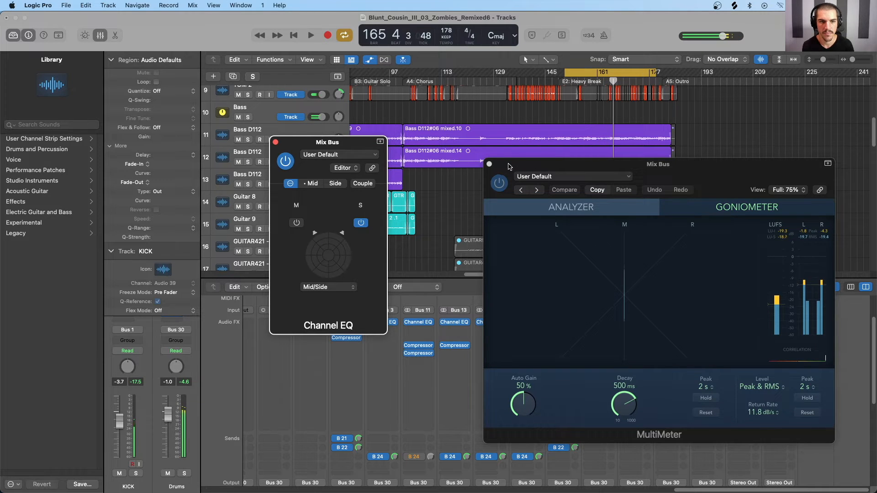
click(489, 164)
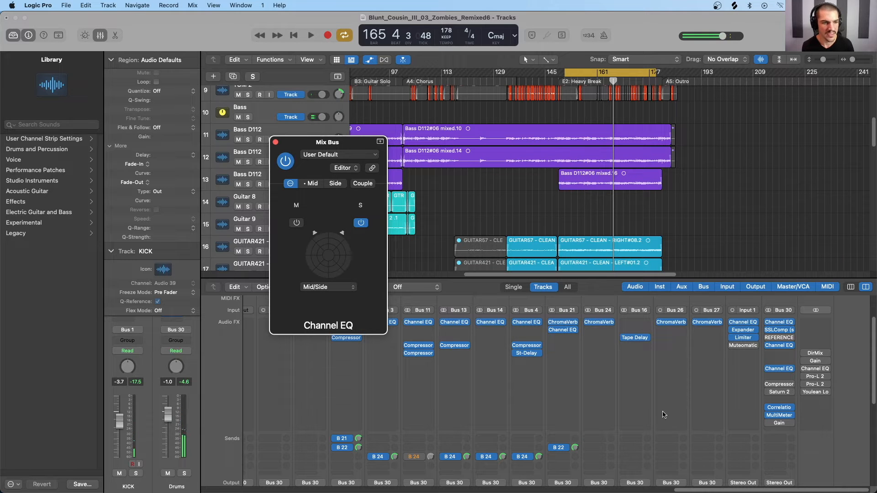
Enable and open the mix bus Gain plug-in, turn its Mono option on, and bypass the plug-in
click(769, 423)
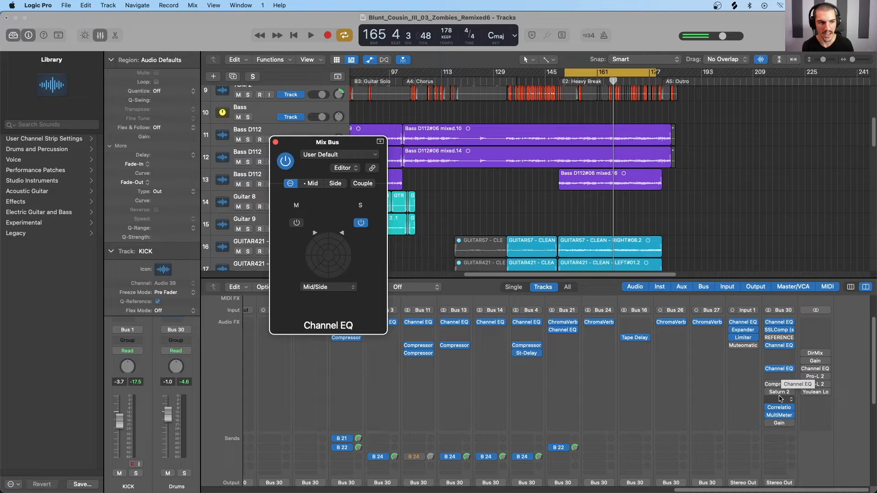
click(780, 423)
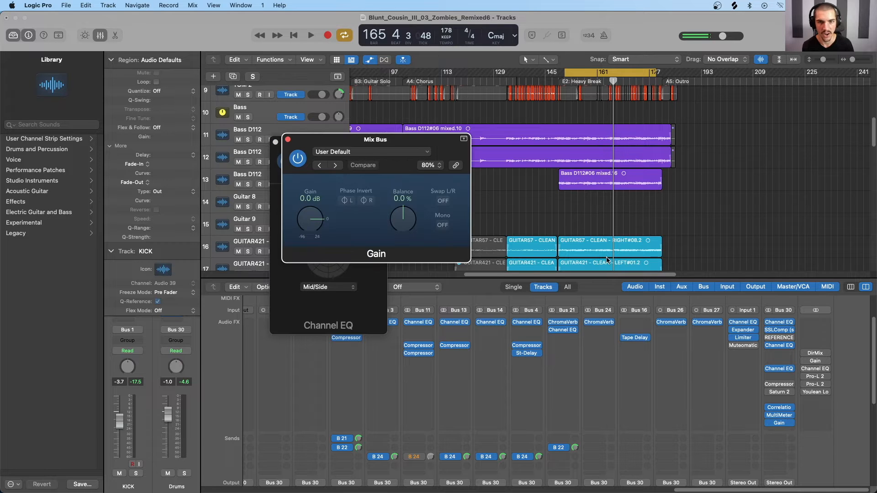
drag(429, 143, 547, 166)
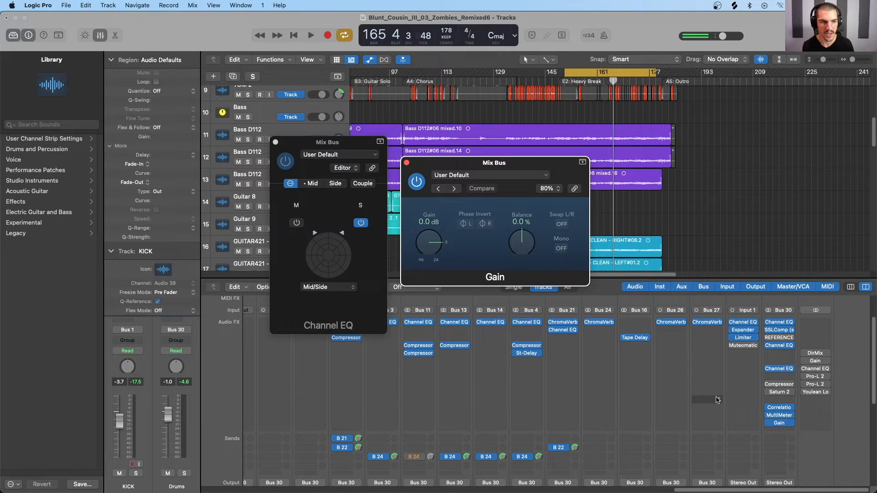
click(561, 248)
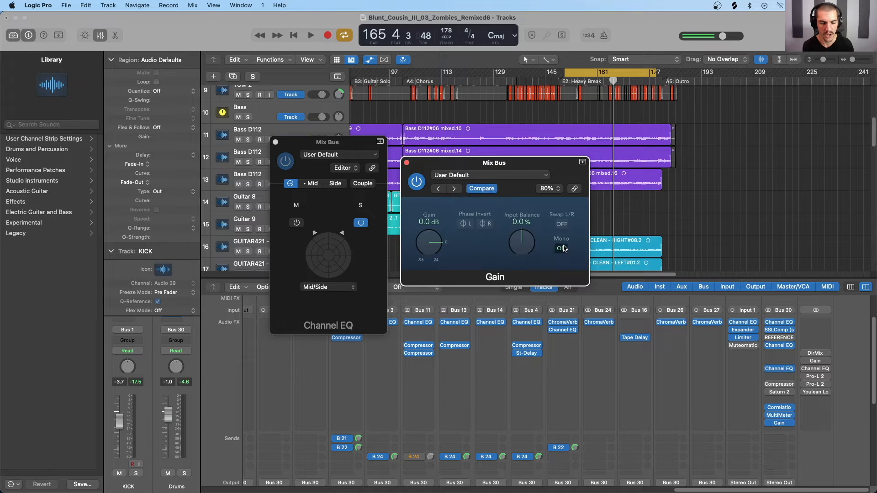
click(419, 185)
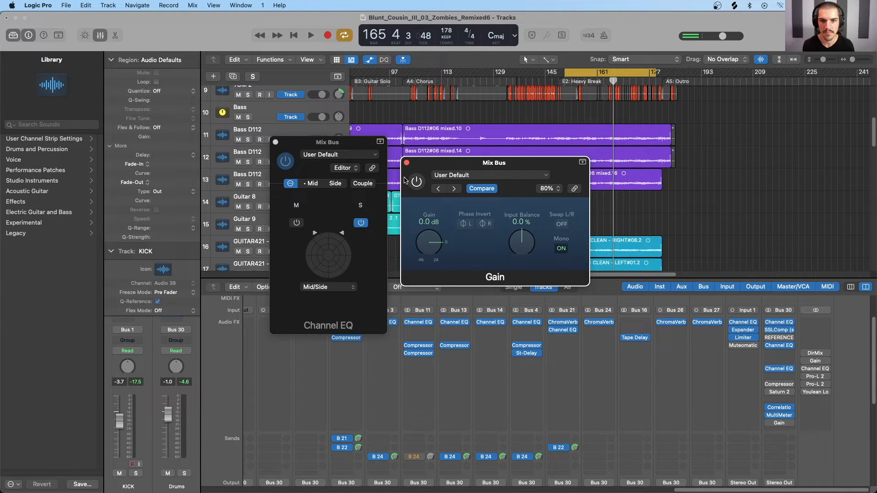
Compare the section during playback with Channel EQ and mono Gain both on, with only Gain on, and with only Channel EQ on
key(space)
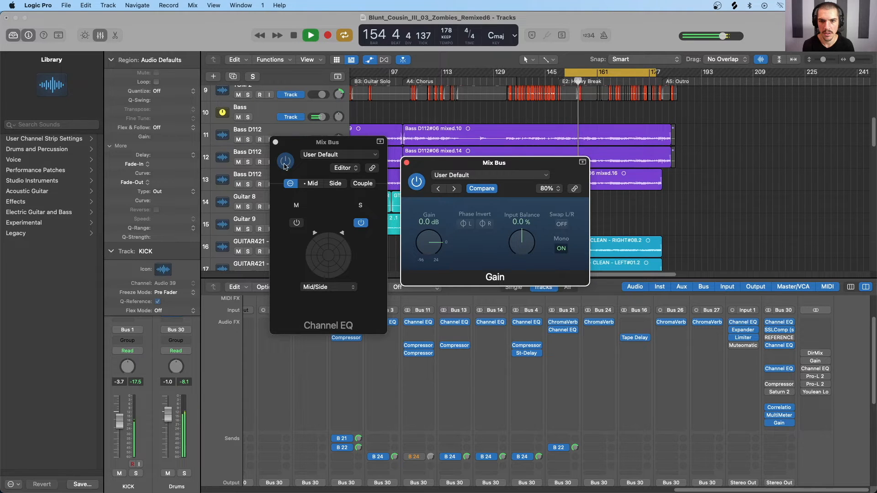
click(284, 163)
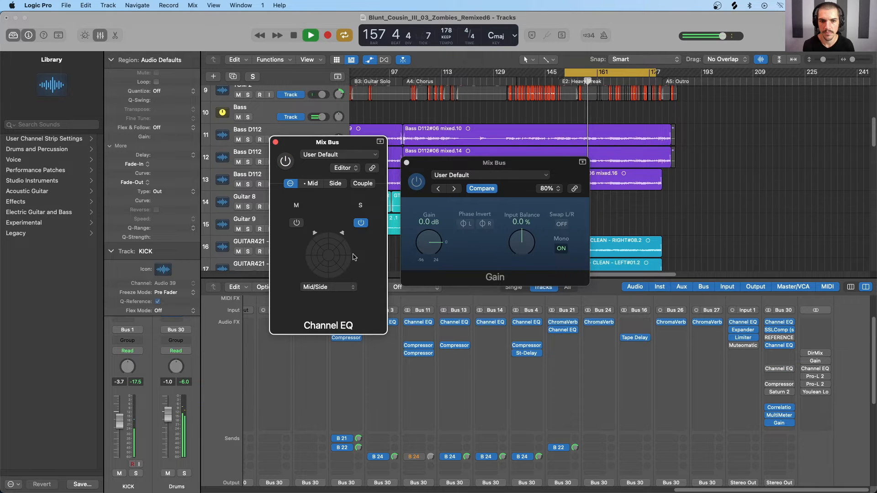
click(286, 162)
click(403, 274)
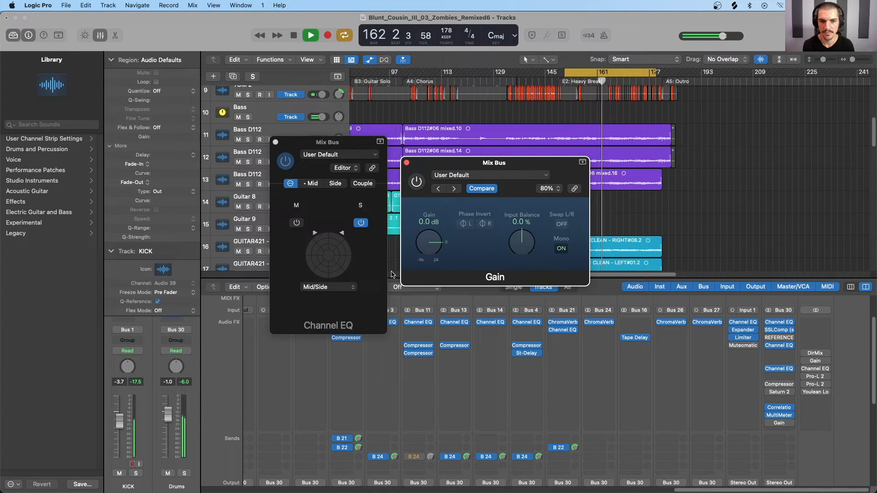
key(space)
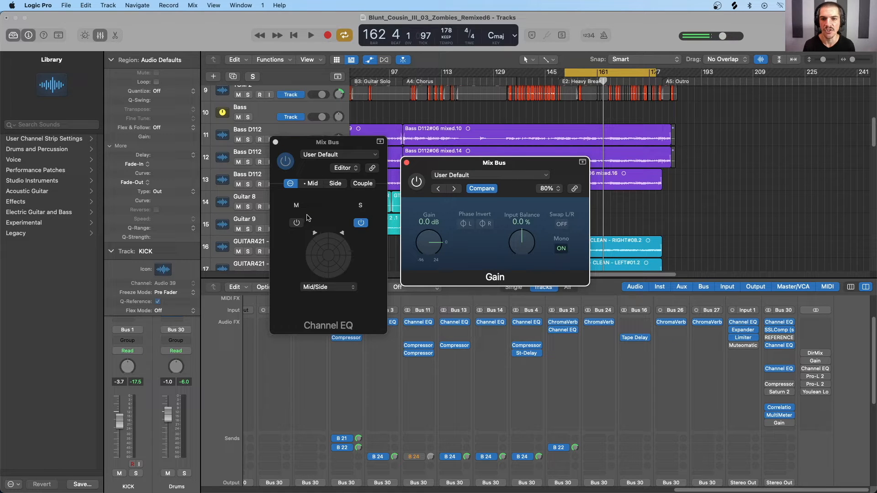
Close both plug-in windows, bypass the mix bus monitoring Channel EQ, and enable and open the Channel EQ in the slot directly below it
click(407, 163)
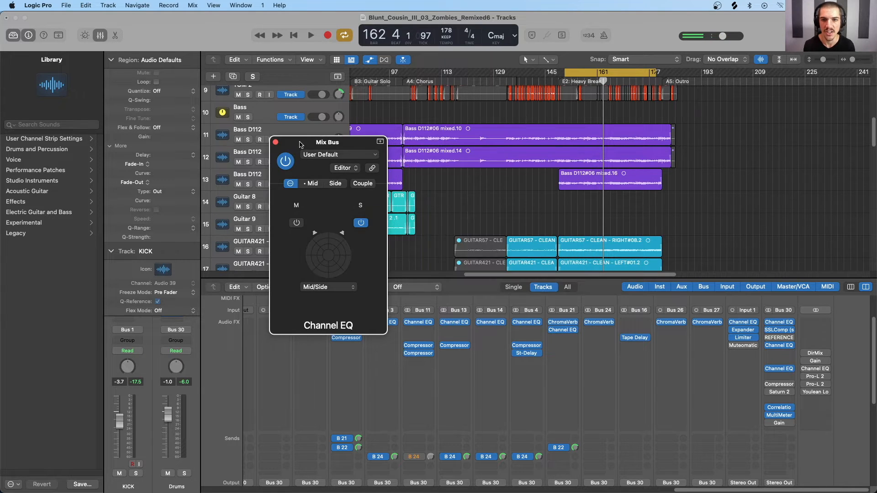
click(276, 142)
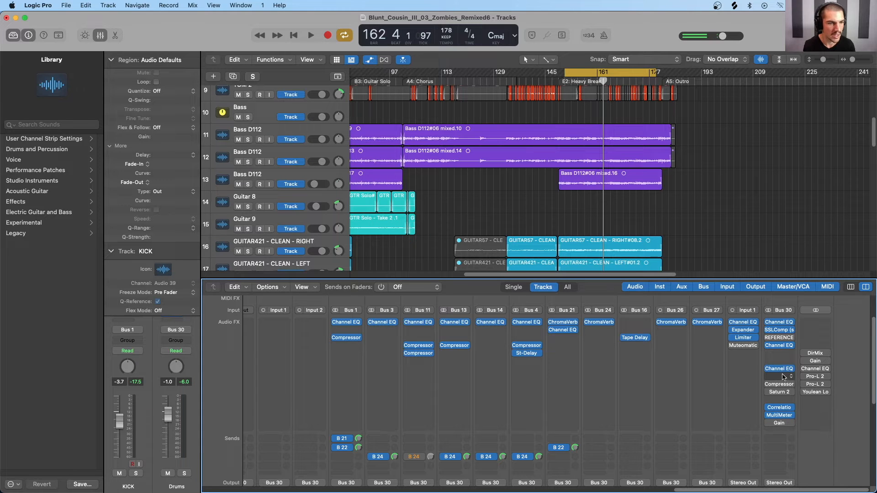
click(768, 369)
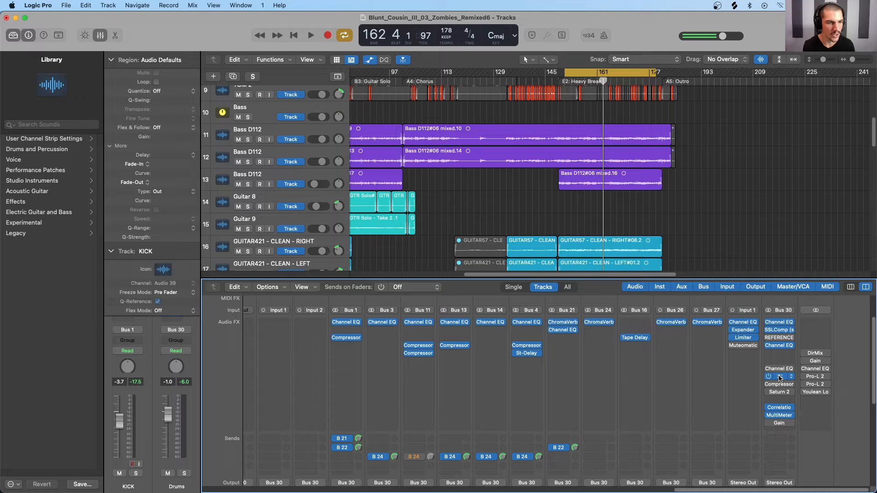
click(780, 378)
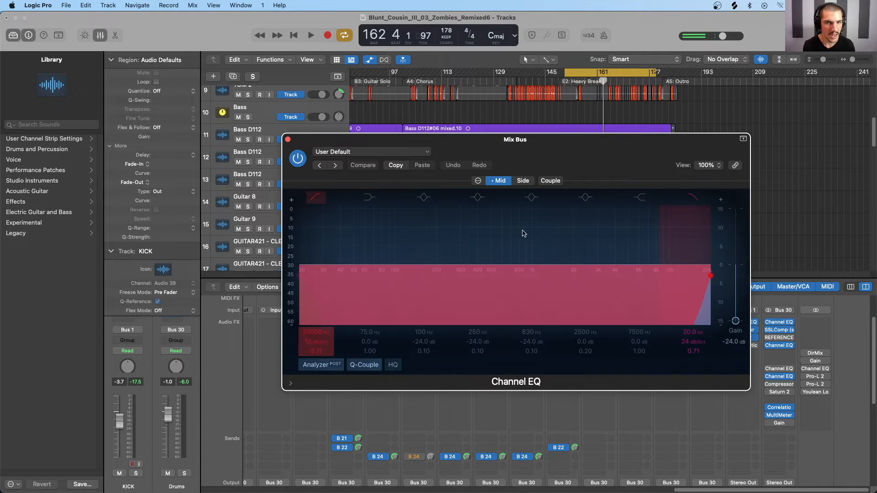
Switch off the low-cut and high-cut filters on both the Mid and Side channels and reset each channel's gain to 0 dB
click(315, 197)
click(695, 197)
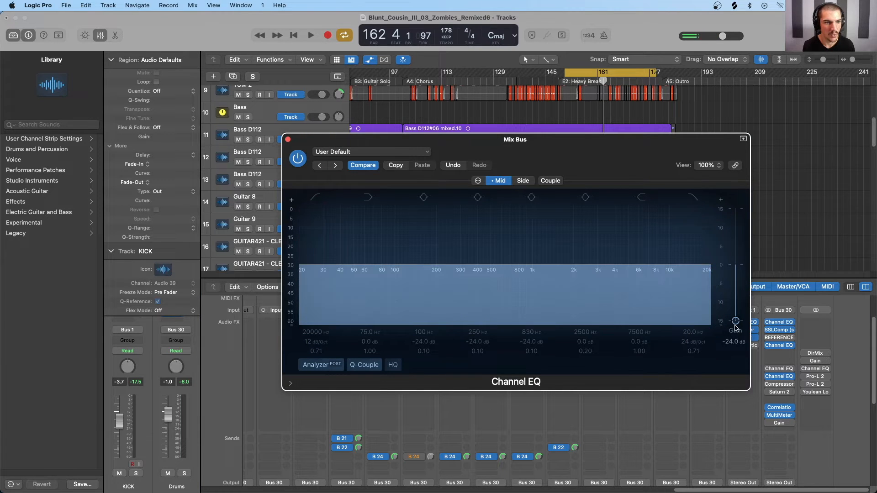
alt+click(736, 321)
click(522, 181)
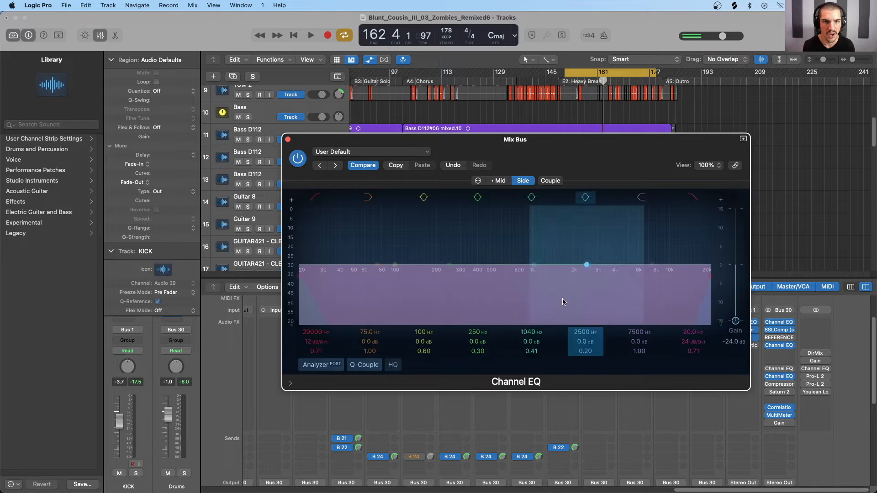
click(693, 196)
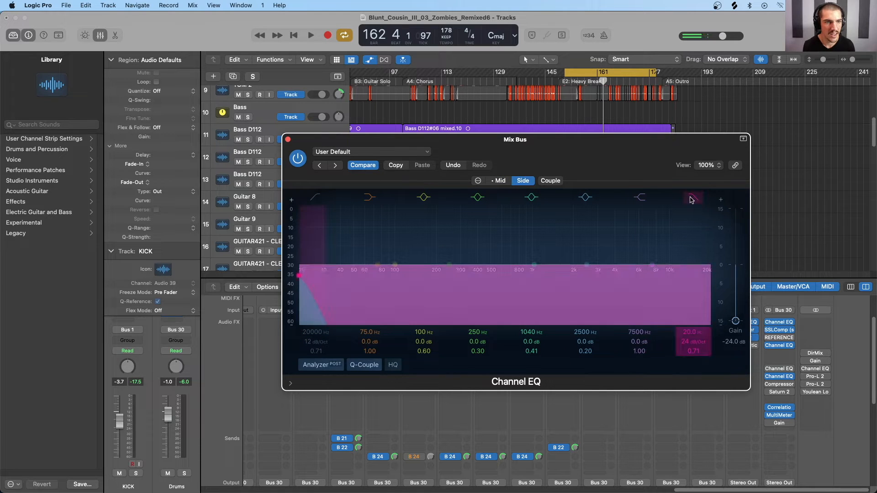
drag(736, 320, 736, 266)
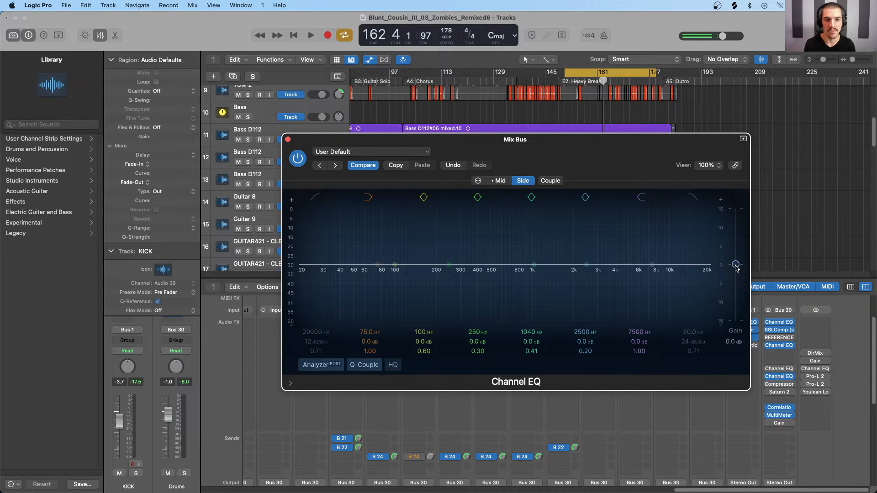
Try lowering the Side channel's output gain to -7.5 dB and to -24 dB, and bring it back to about 0 dB
drag(736, 266, 736, 286)
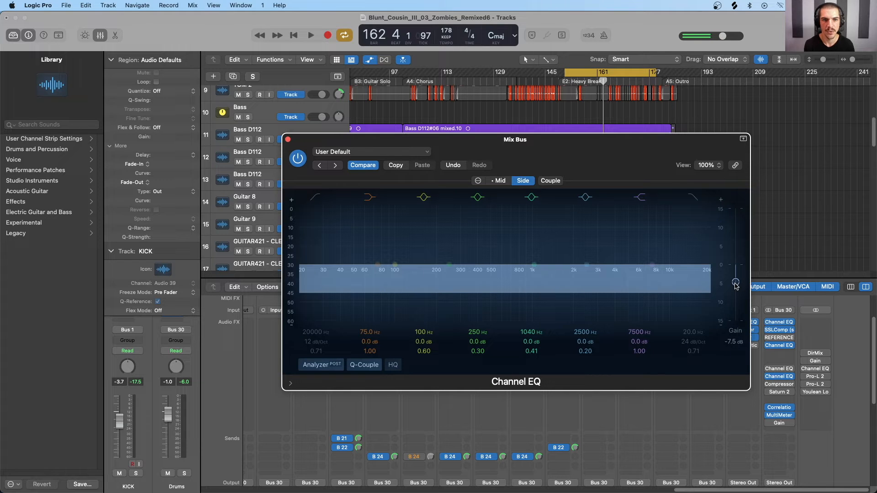
drag(736, 286, 732, 333)
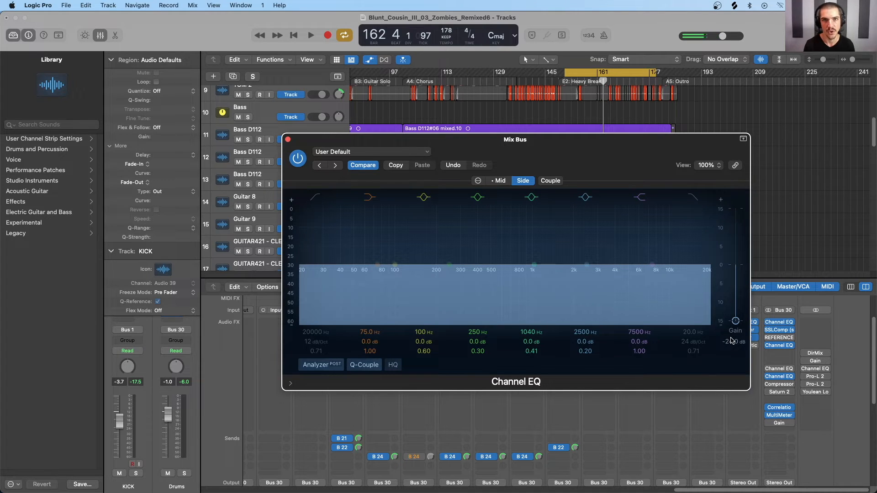
drag(735, 321, 732, 269)
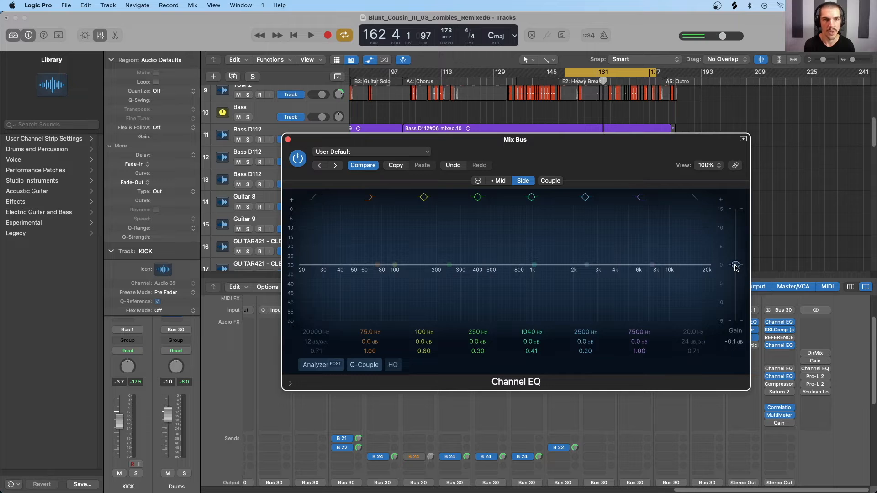
Audition Side gain changes during playback, stop, lower the gain to -24 dB, and return it to 0 dB
key(space)
mouse_move(736, 265)
mouse_down()
mouse_move(736, 240)
mouse_move(733, 303)
mouse_move(734, 247)
mouse_move(733, 267)
mouse_up()
key(space)
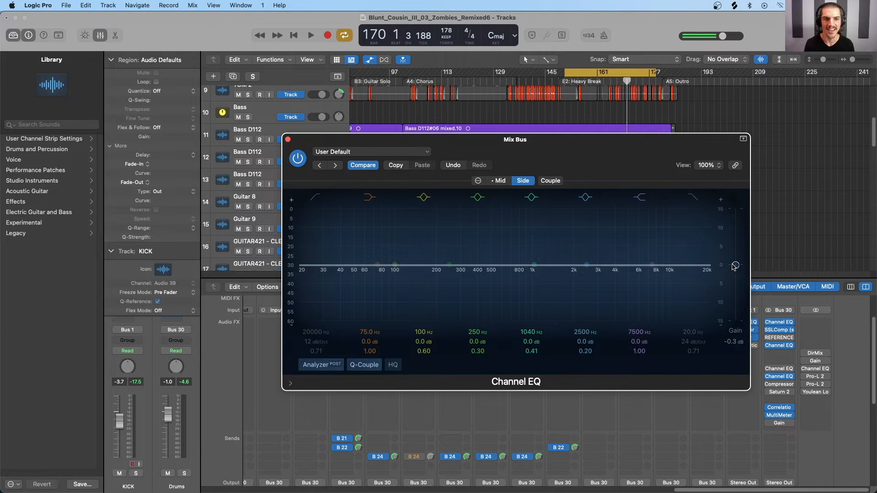
drag(735, 266, 731, 329)
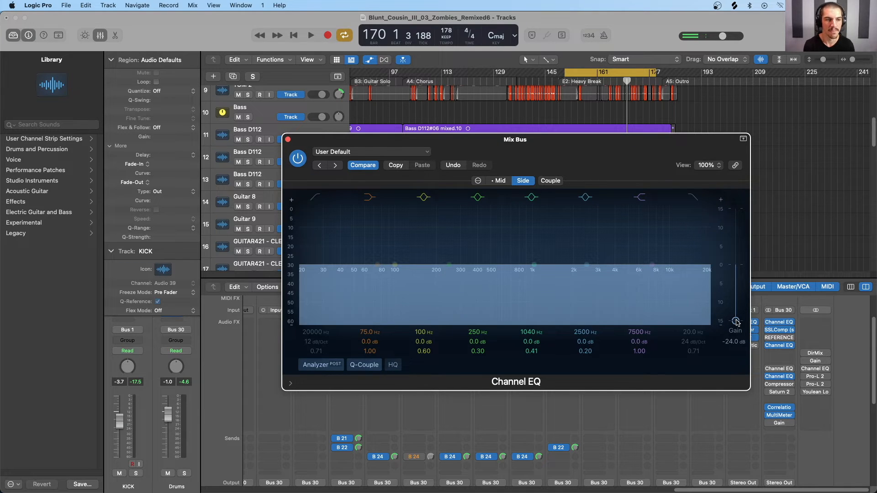
drag(736, 323, 736, 265)
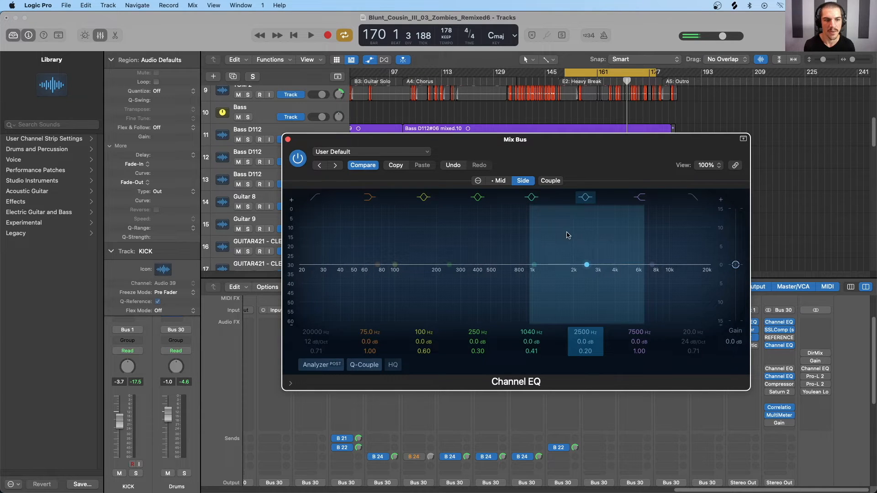
Audition the Side peak band near 1 kHz during playback, moving from about a 7.3 dB boost to about a 7.5 dB cut
drag(533, 266, 529, 232)
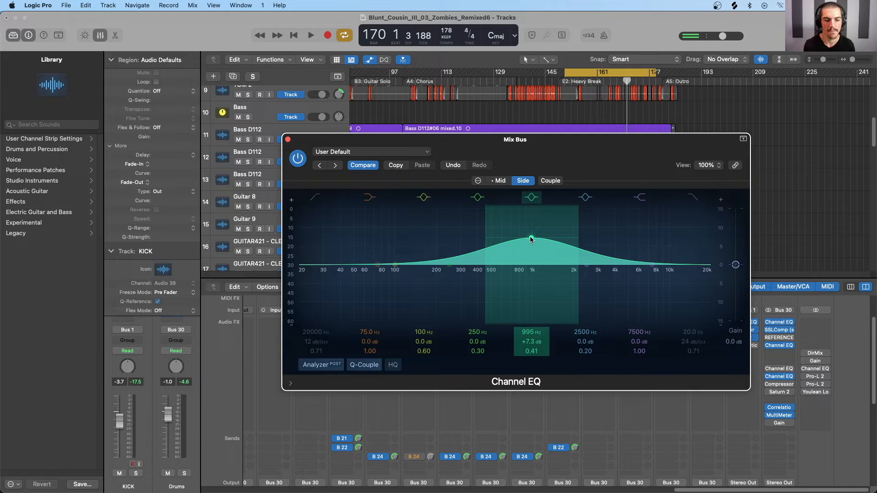
key(space)
drag(530, 236, 534, 296)
key(space)
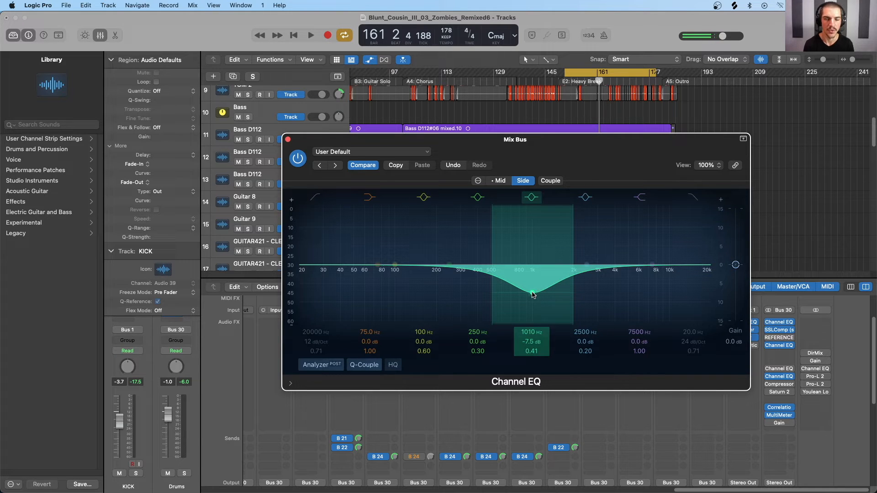
Shape the Side curve with a 4.0 dB boost at 3920 Hz and a 3.2 dB cut at 272 Hz
drag(532, 294, 537, 300)
drag(537, 299, 363, 214)
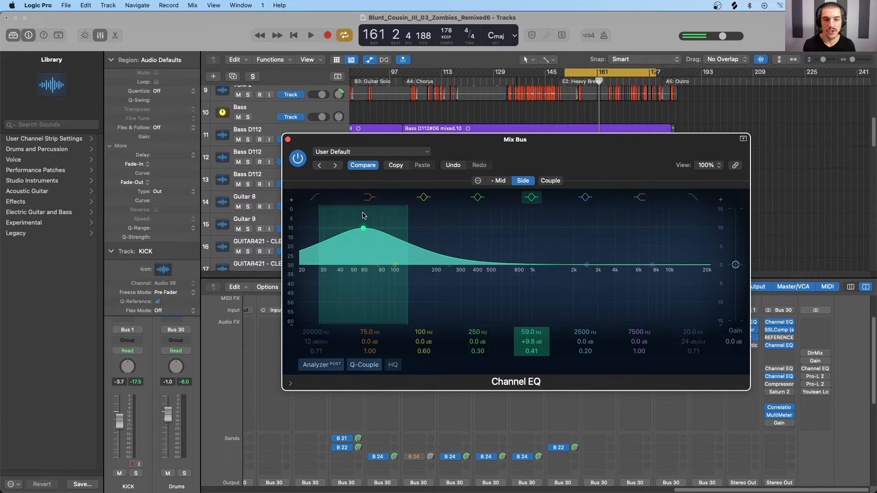
drag(363, 230, 613, 250)
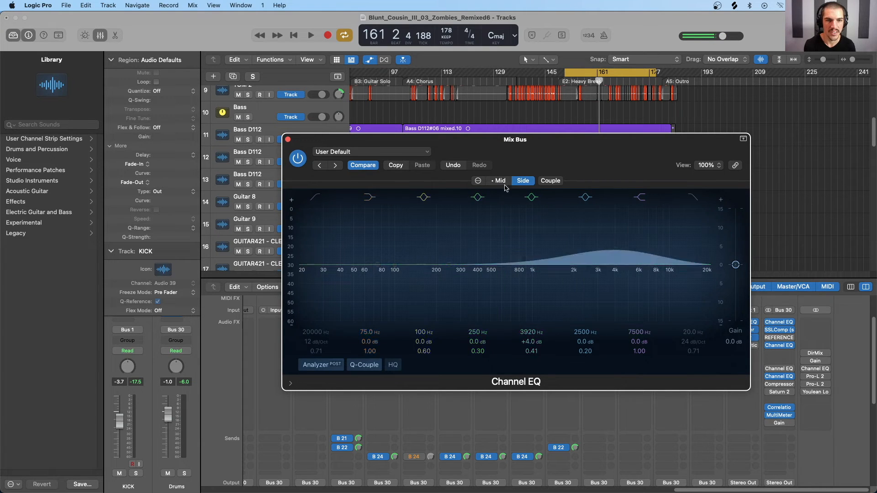
drag(450, 265, 456, 282)
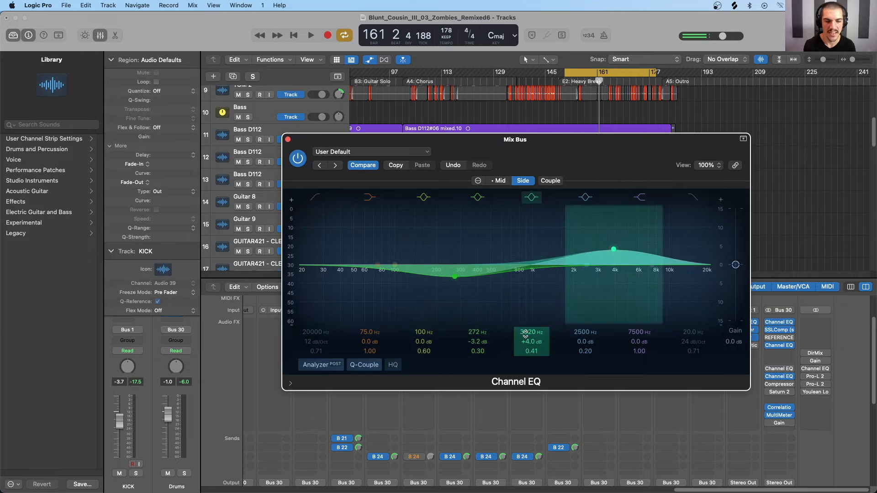
Shape the Mid curve with a 2.8 dB cut at 228 Hz, Q 0.93, and a 3.2 dB boost at 3280 Hz, Q 0.75
click(499, 182)
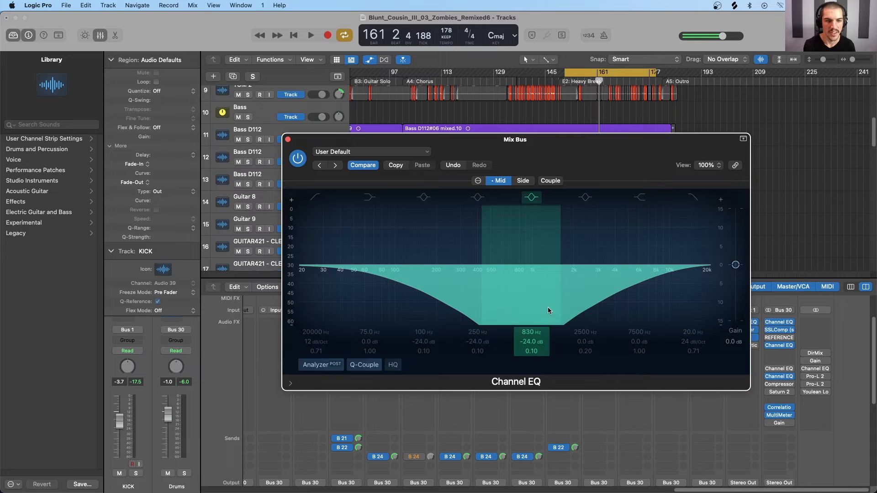
mouse_move(544, 345)
mouse_down()
mouse_move(543, 320)
mouse_move(544, 369)
mouse_move(544, 336)
mouse_up()
click(585, 198)
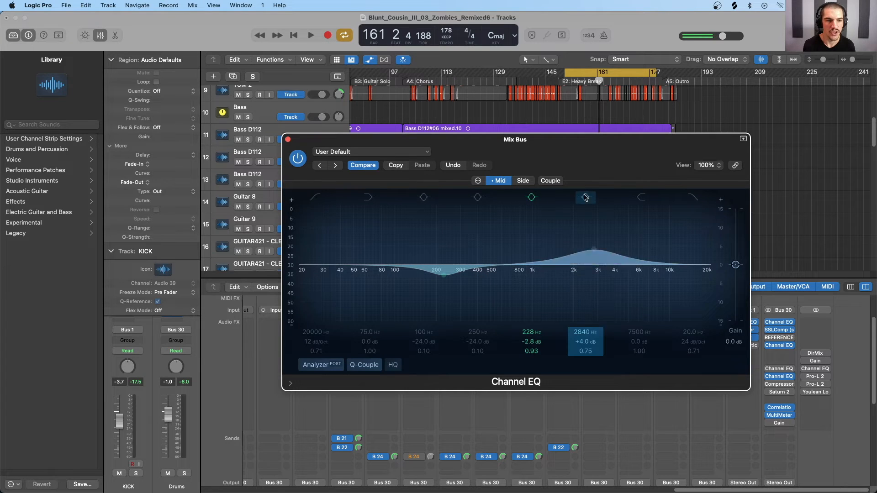
drag(594, 251, 621, 248)
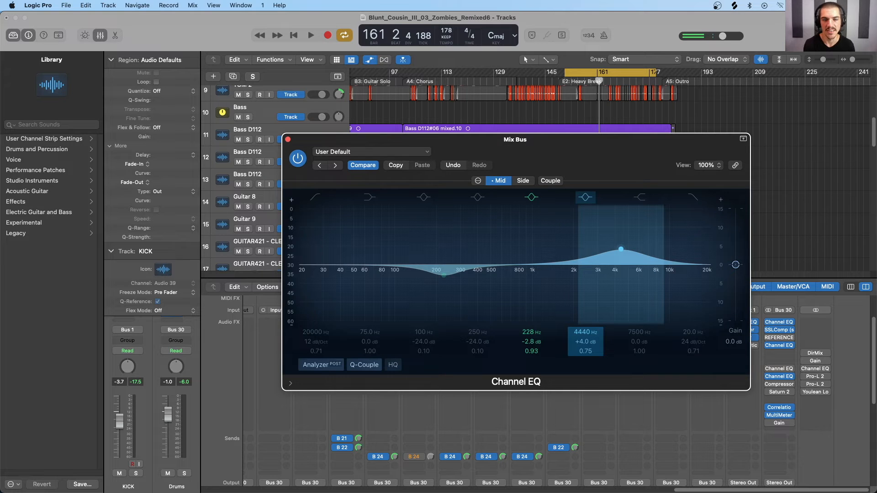
drag(621, 249, 603, 254)
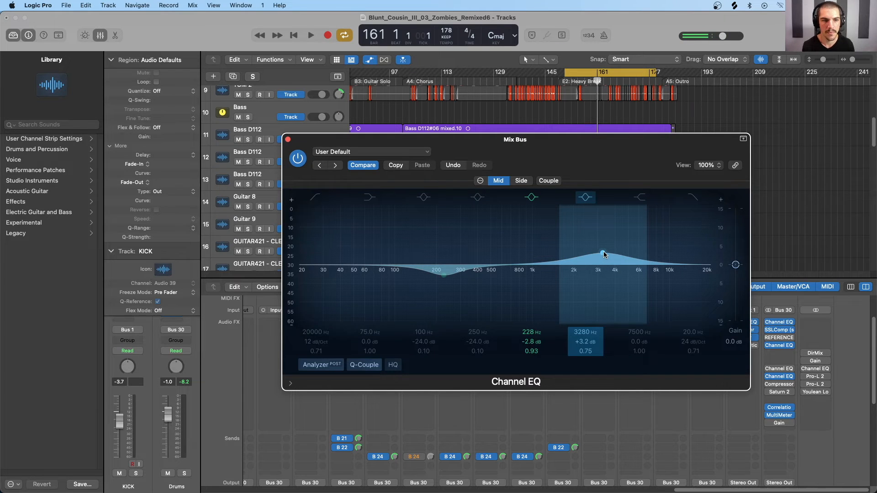
During playback, refine the Mid boost to +2.5 dB at 3500 Hz and the Mid cut to -2.4 dB at 202 Hz
key(space)
mouse_move(604, 254)
mouse_down()
mouse_move(580, 221)
mouse_move(553, 213)
mouse_move(530, 221)
mouse_move(606, 255)
mouse_up()
drag(459, 273, 436, 274)
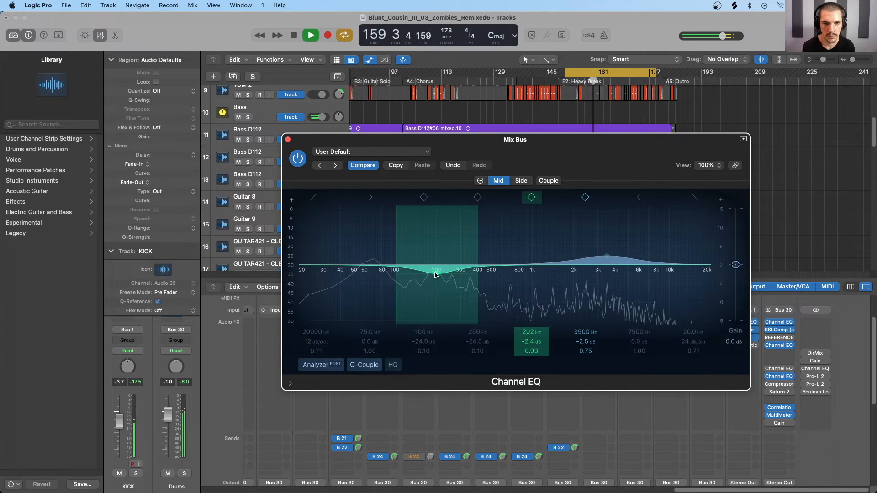
Set the Side boost at 3920 Hz to +2.1 dB and turn the Side cut into a +1.9 dB boost at 770 Hz, Q 0.83
click(521, 181)
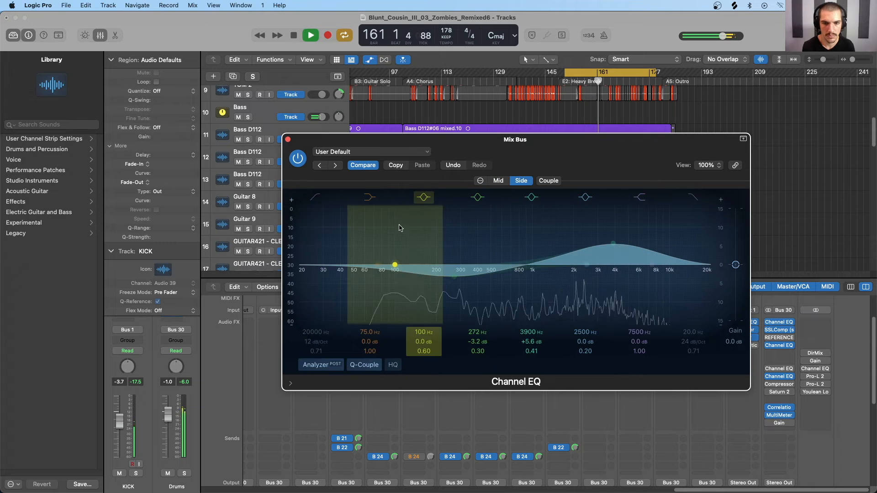
drag(613, 243, 613, 261)
drag(455, 276, 517, 258)
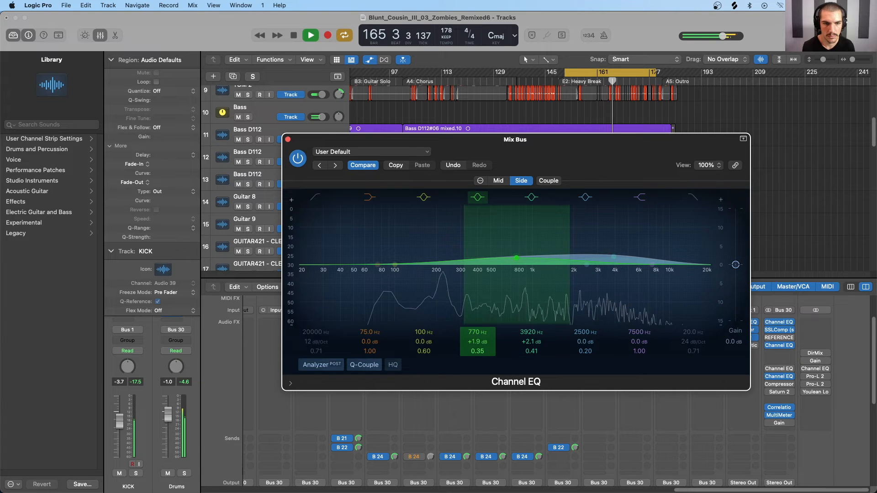
scroll(517, 258, up, 5)
Compare the mix during playback with the Channel EQ repeatedly bypassed and re-enabled, leaving it bypassed
click(296, 159)
click(297, 159)
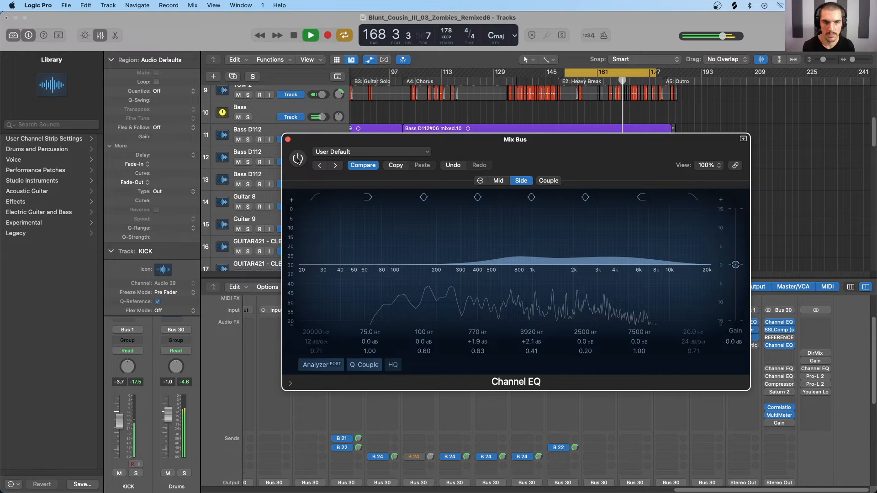
click(298, 159)
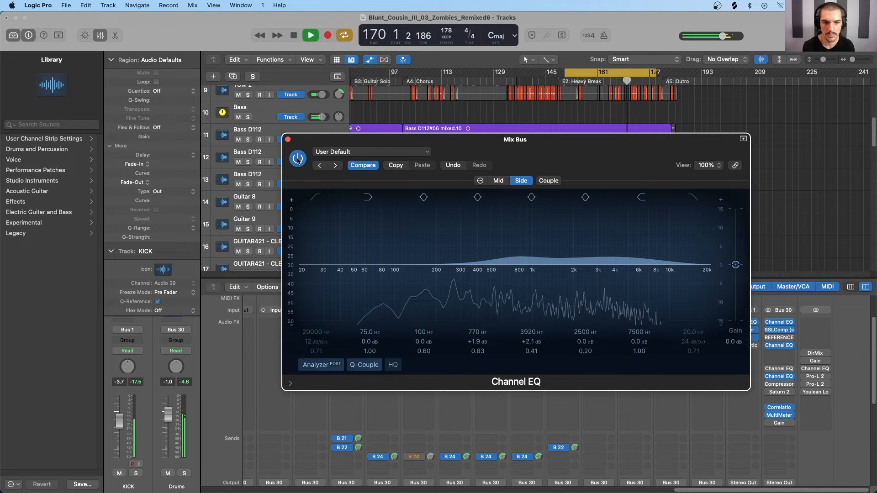
click(298, 160)
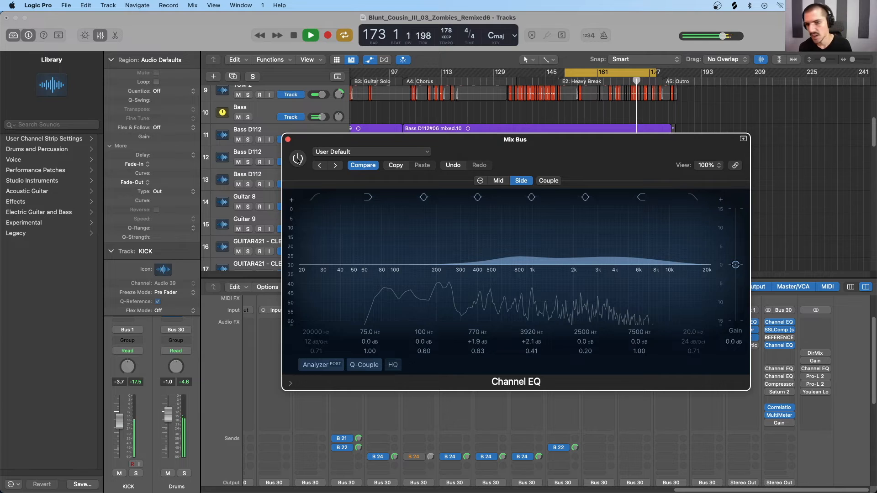
click(298, 159)
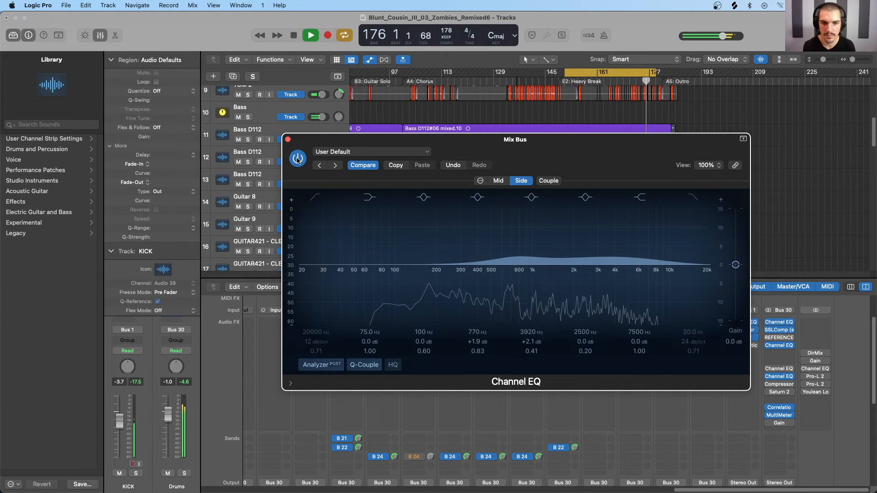
click(298, 158)
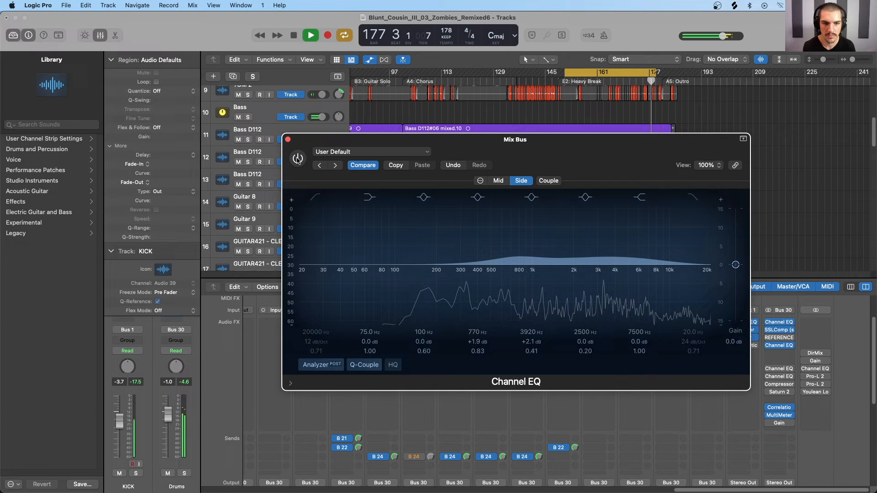
Re-enable the Channel EQ, lower its output gain to -1.0 dB, and display the Mid curve
click(297, 159)
drag(735, 265, 735, 268)
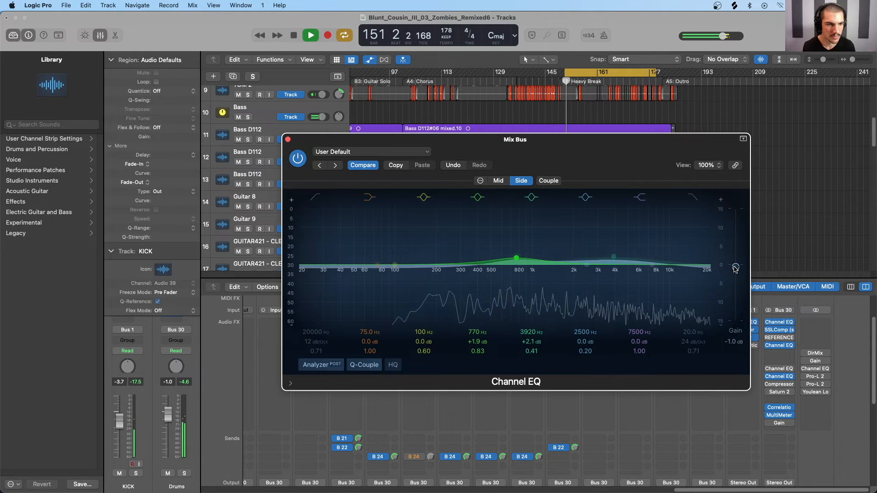
click(498, 181)
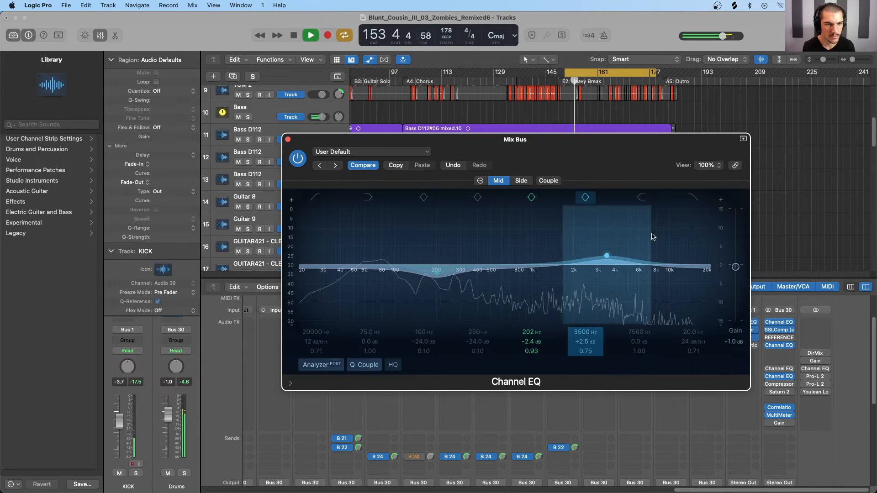
Compare the mix with the Channel EQ bypassed and active, leave it active, and stop playback
click(297, 159)
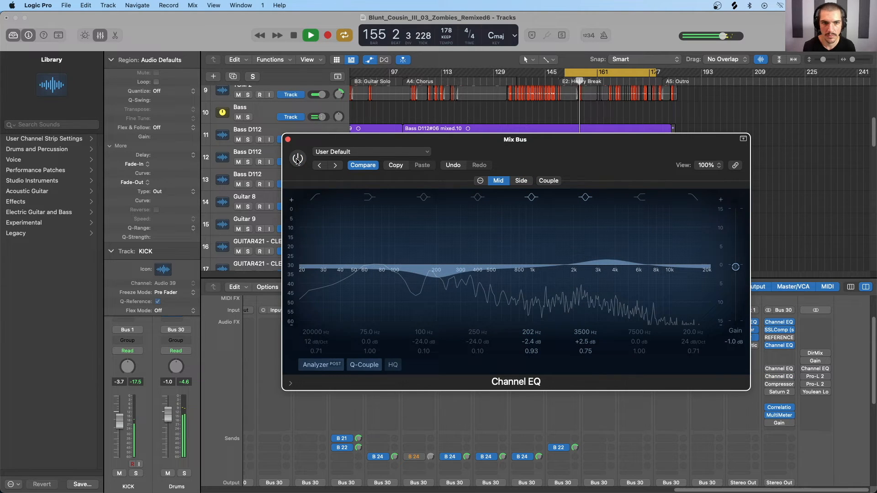
click(297, 158)
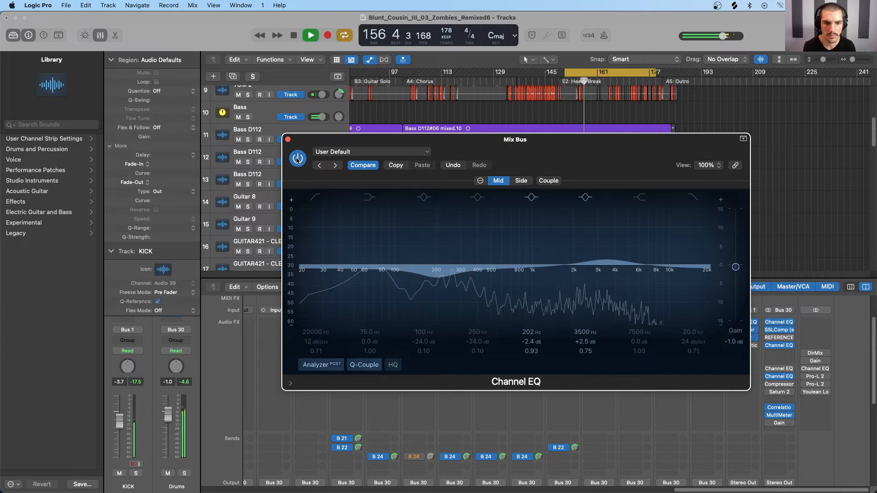
click(298, 158)
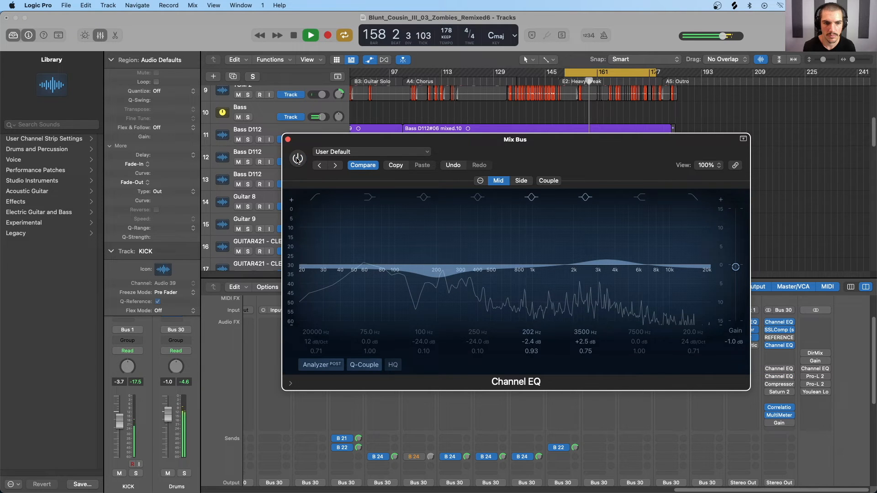
click(297, 159)
key(space)
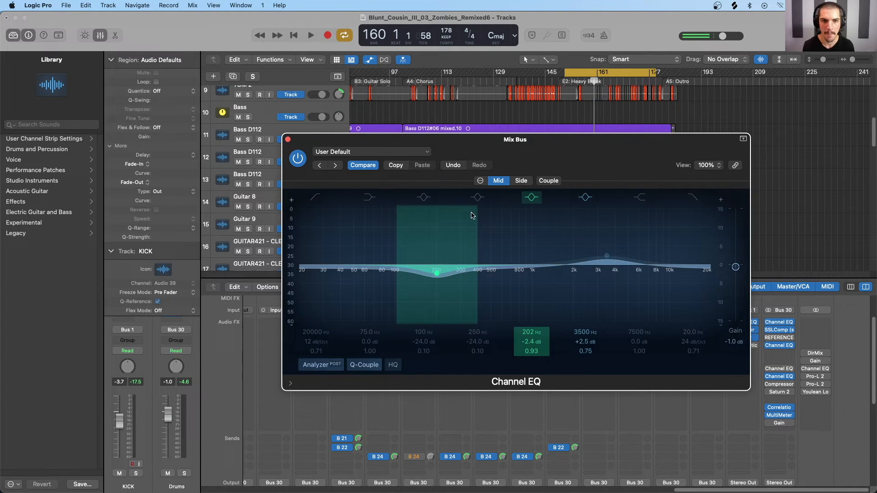
Review the Channel EQ's Side and Mid curves, ending on Side, and close the plug-in window
click(519, 180)
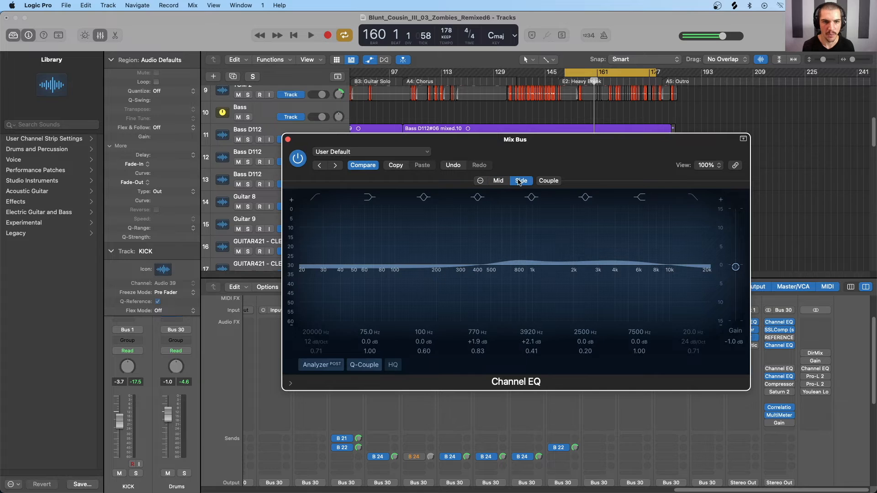
click(499, 180)
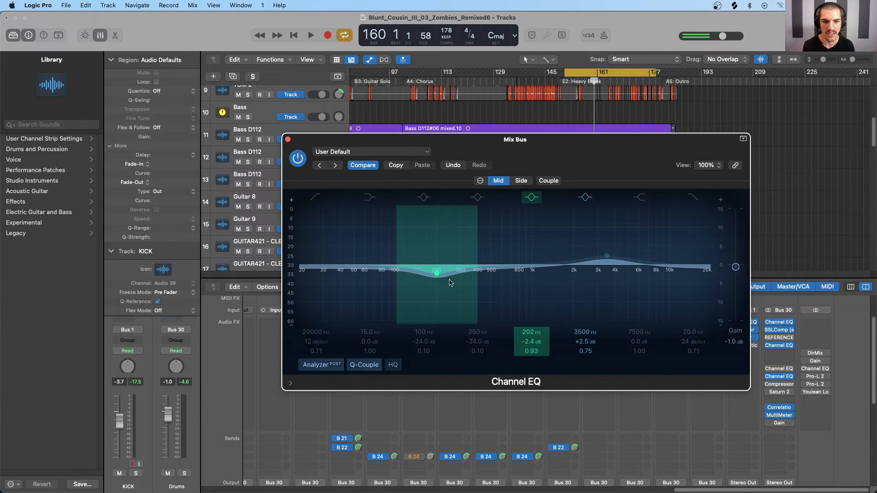
click(520, 181)
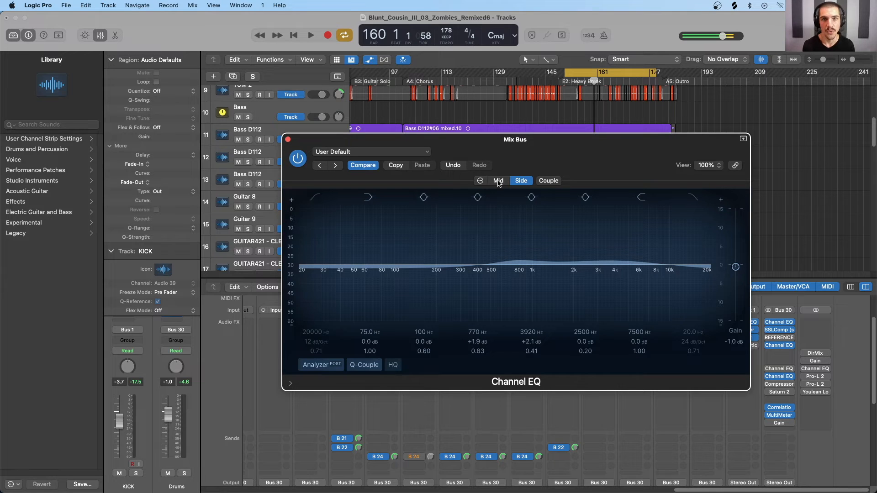
click(288, 140)
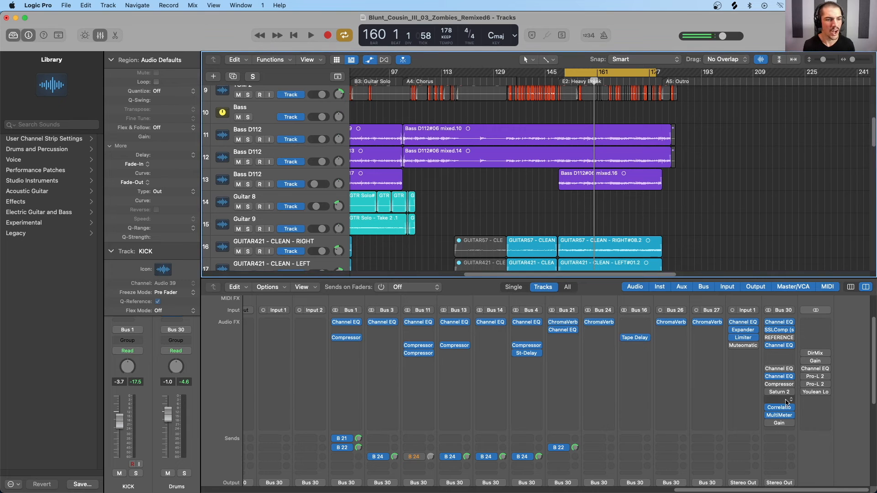
Enable and open the Mix Bus Compressor and check that its channel processing mode is Mid/Side
click(779, 386)
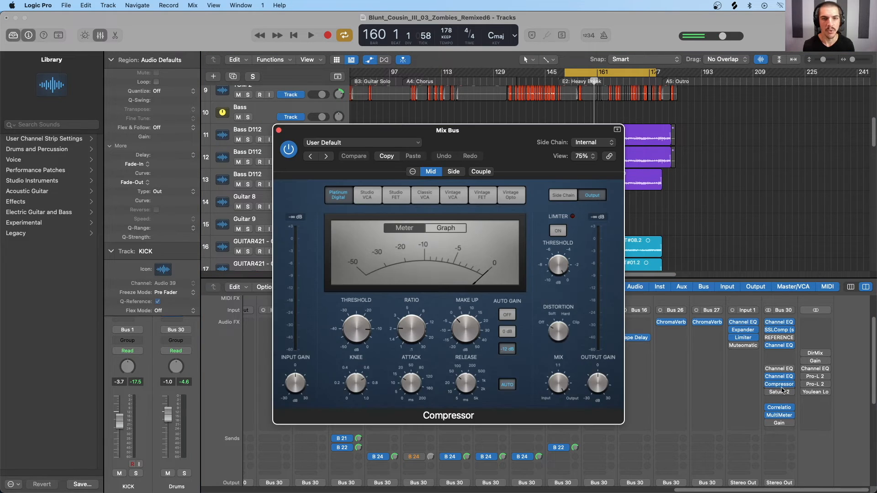
click(415, 171)
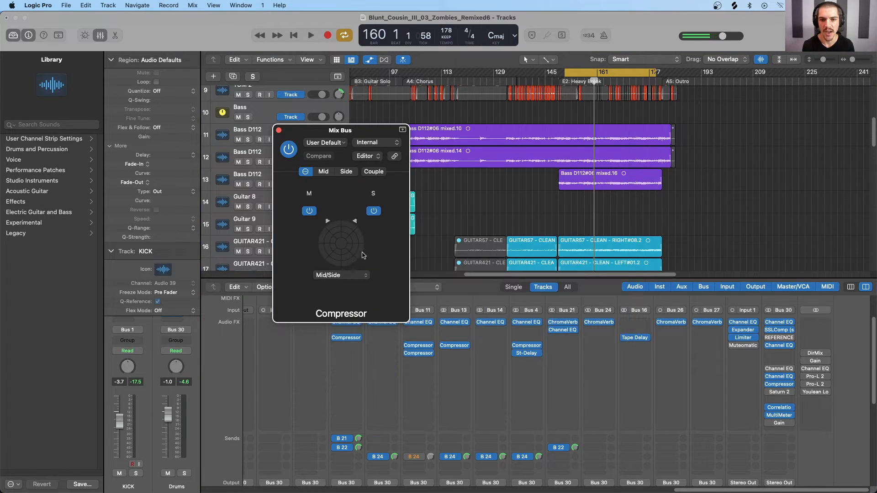
click(344, 275)
click(394, 249)
View the Compressor's Mid and Side settings in turn, return to Mid, and reposition the plug-in window
click(323, 173)
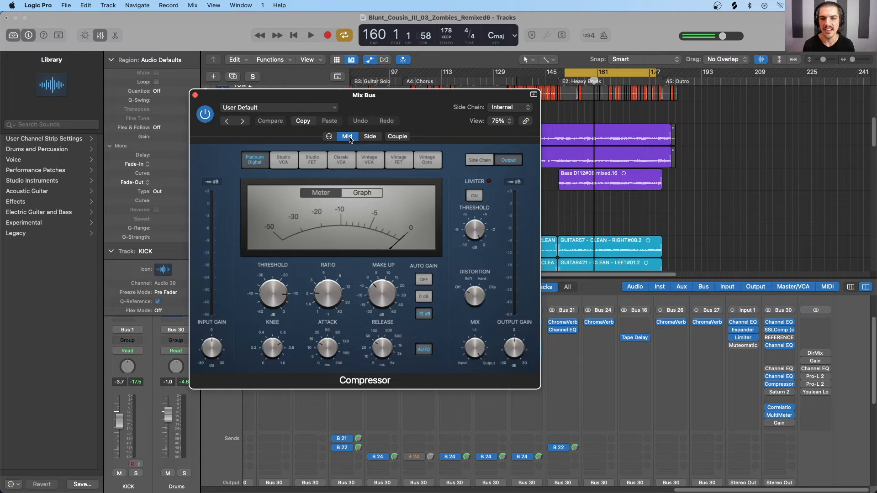
click(370, 137)
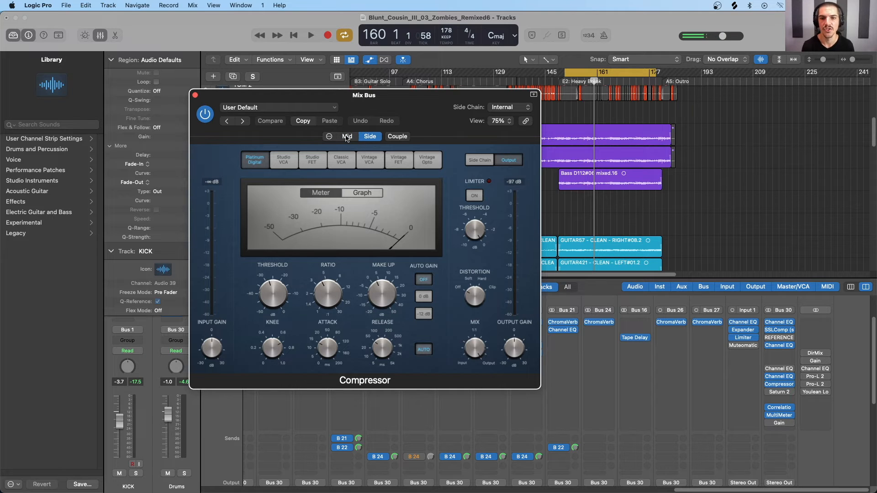
click(347, 136)
drag(406, 102, 417, 116)
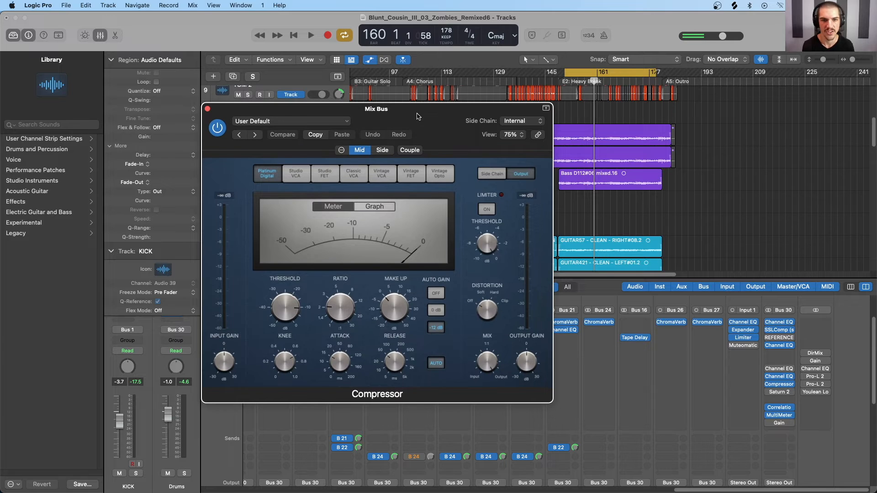
Start playback, lower the Compressor's Mid threshold, and fine-tune the Mid ratio
key(space)
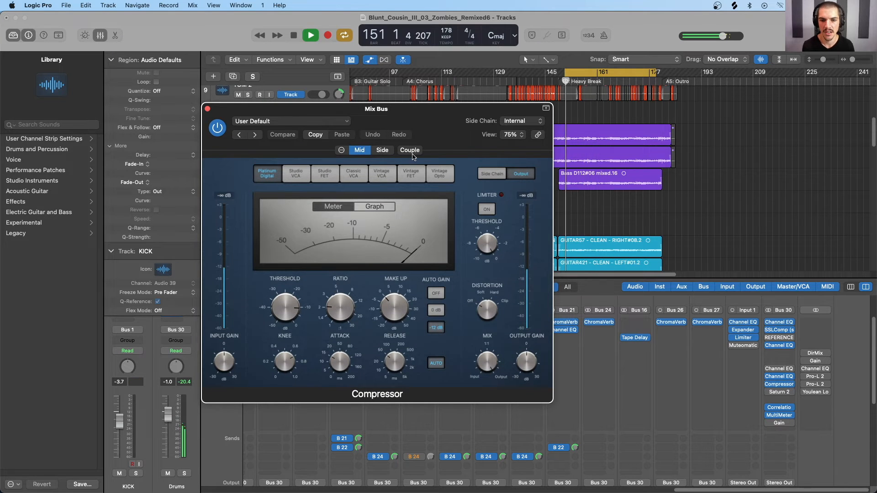
mouse_move(337, 313)
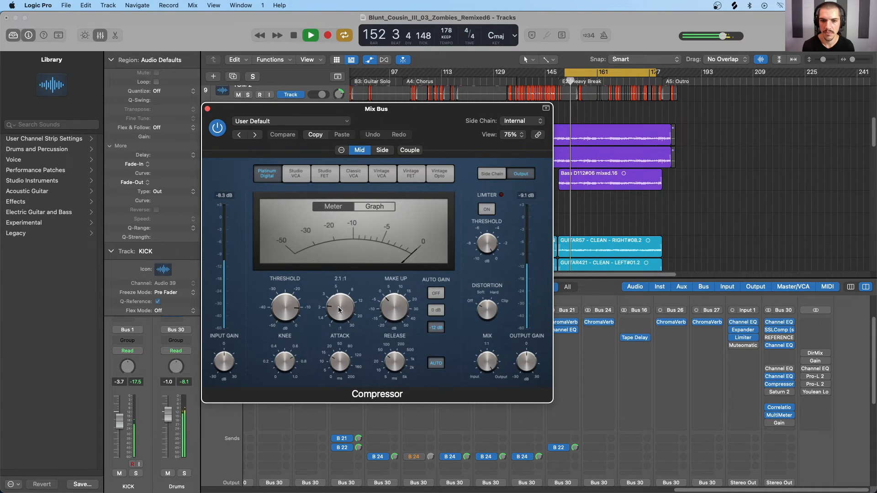
drag(338, 310, 338, 306)
drag(282, 311, 283, 321)
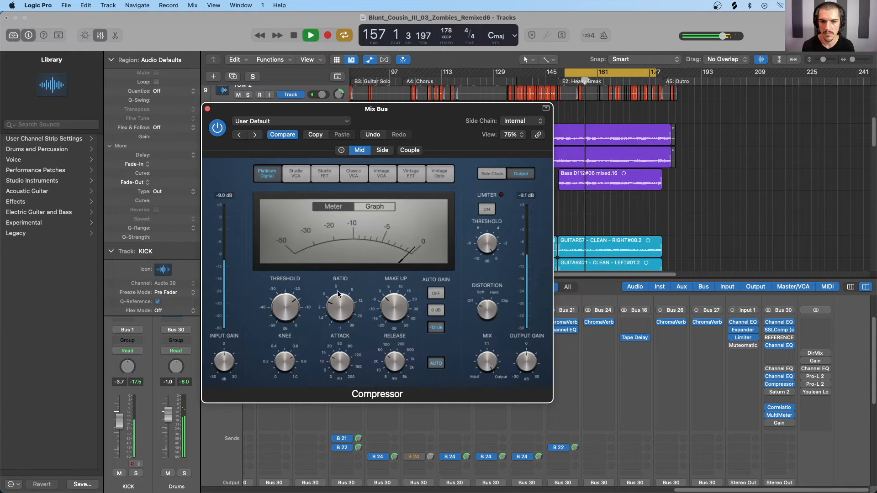
drag(335, 310, 334, 315)
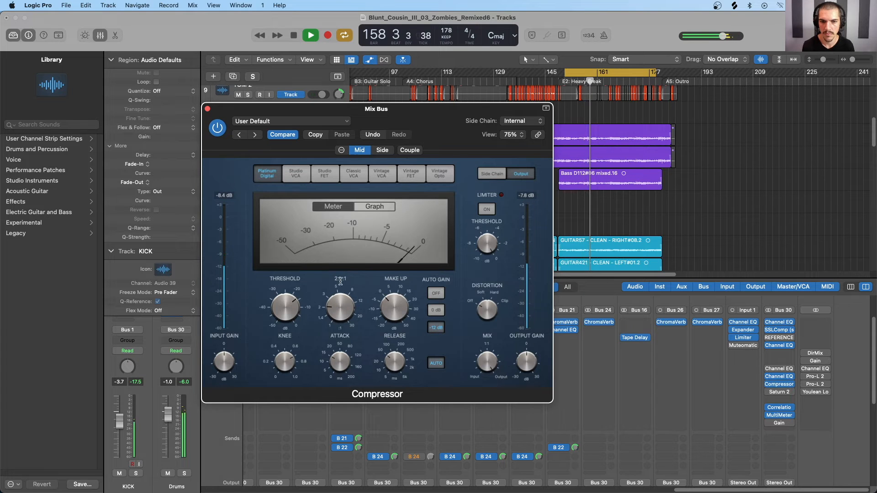
Set the Compressor's Side threshold to -19.0 dB during playback and review the Mid and Side settings
click(382, 149)
drag(281, 313, 283, 293)
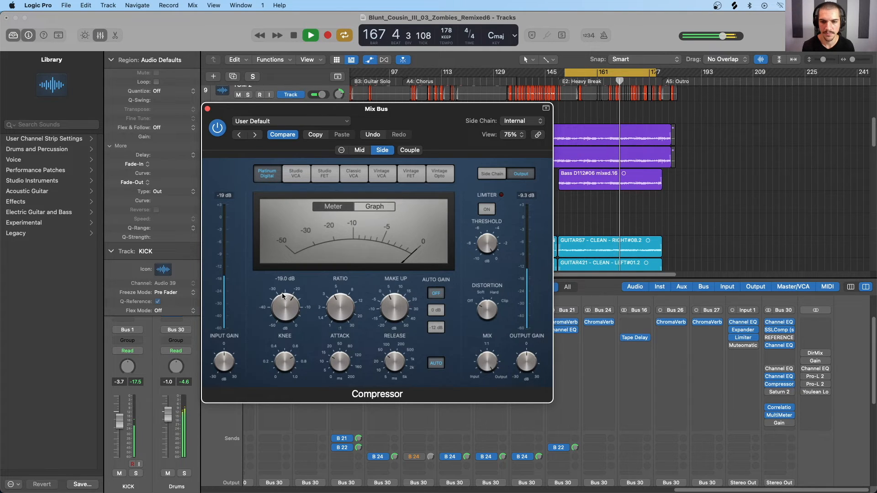
click(359, 150)
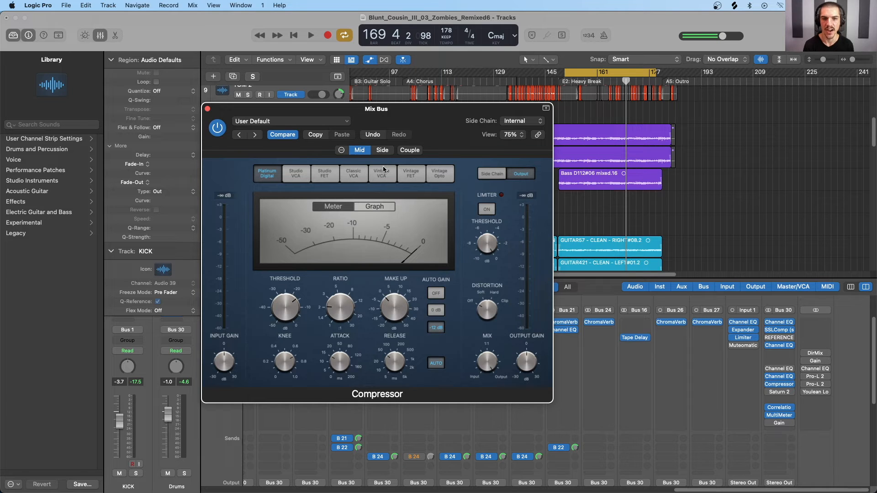
click(383, 152)
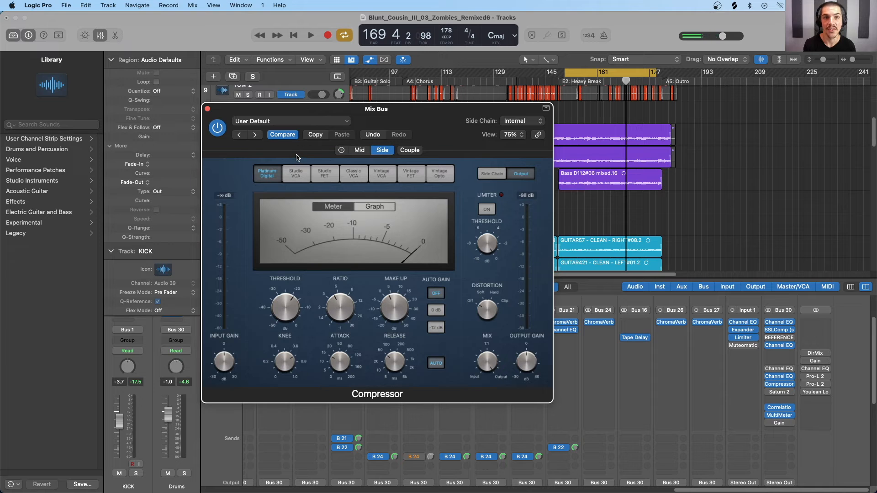
Play the section and compare the mix with the Compressor repeatedly bypassed and re-enabled, leaving it enabled on the Mid settings
key(space)
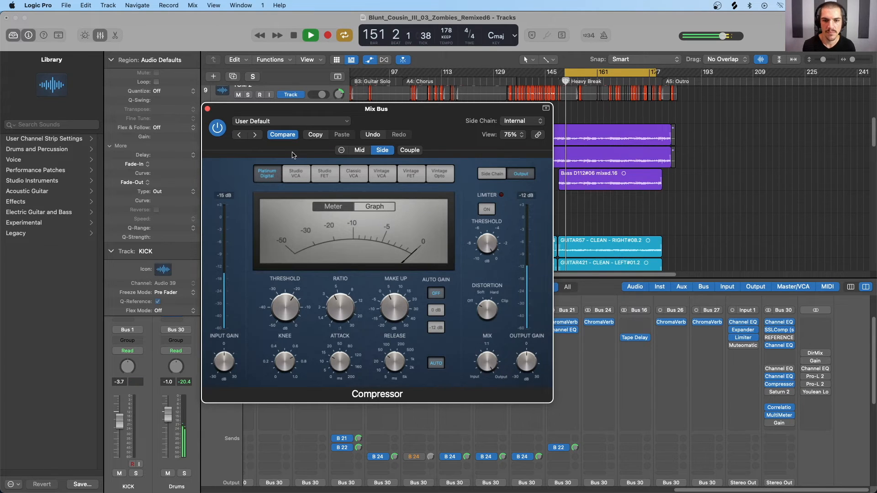
click(218, 128)
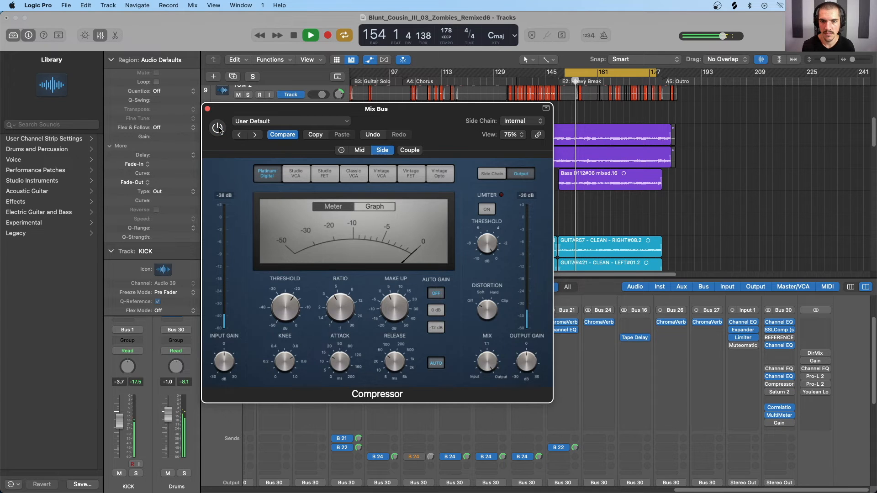
click(218, 130)
click(218, 130)
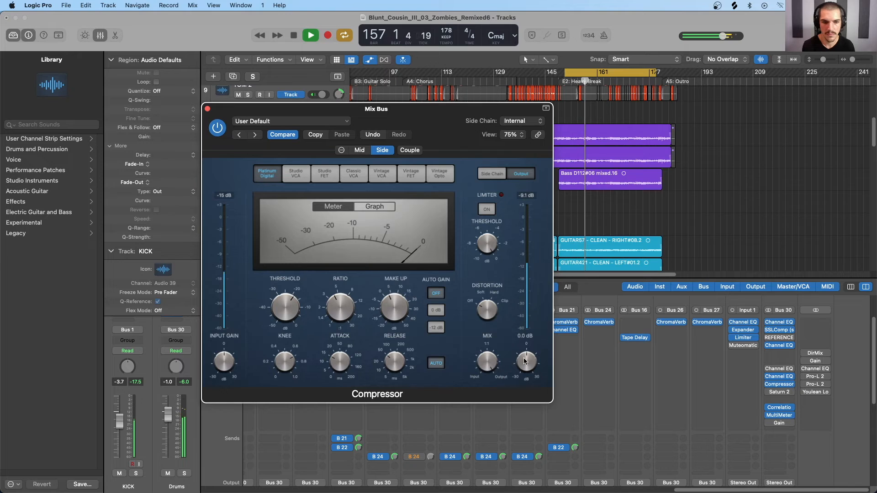
click(219, 129)
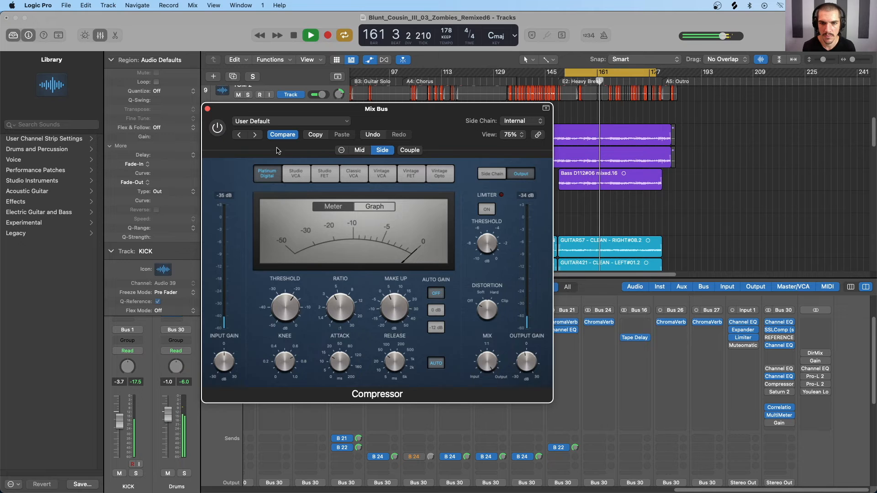
click(217, 129)
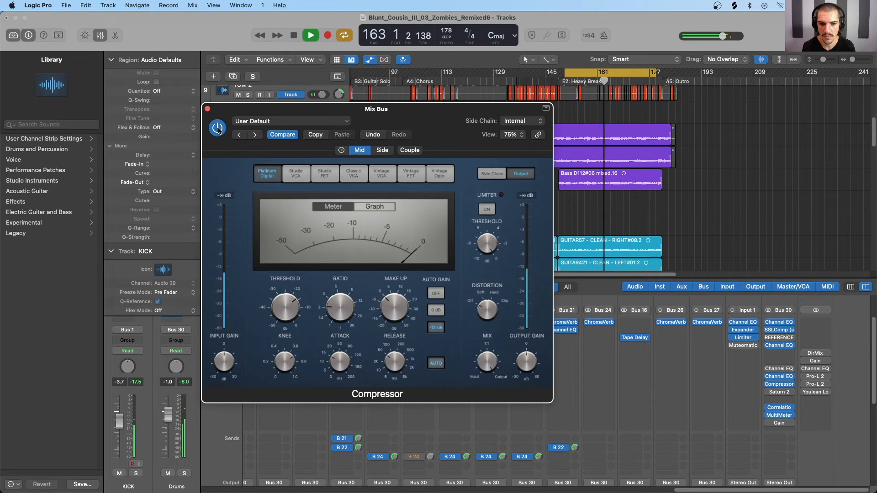
click(218, 130)
click(218, 130)
Set the Compressor's output gain to -2.5 dB for both the Mid and Side settings
mouse_move(524, 365)
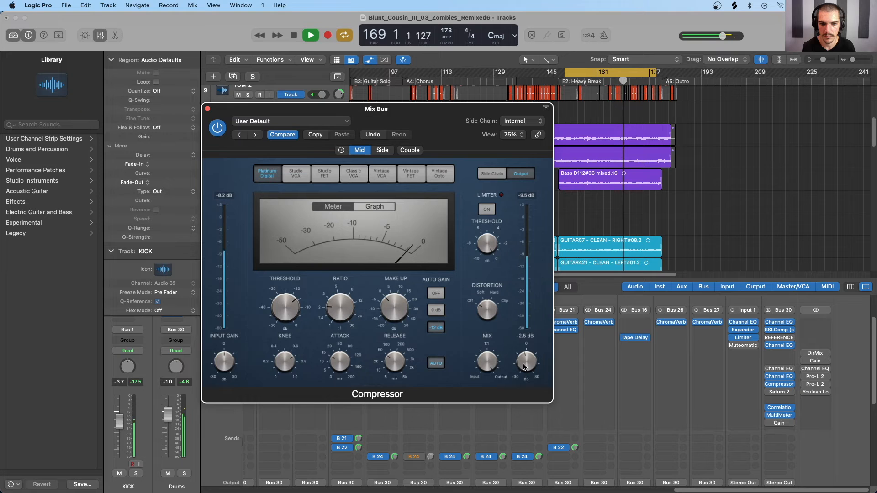
click(382, 151)
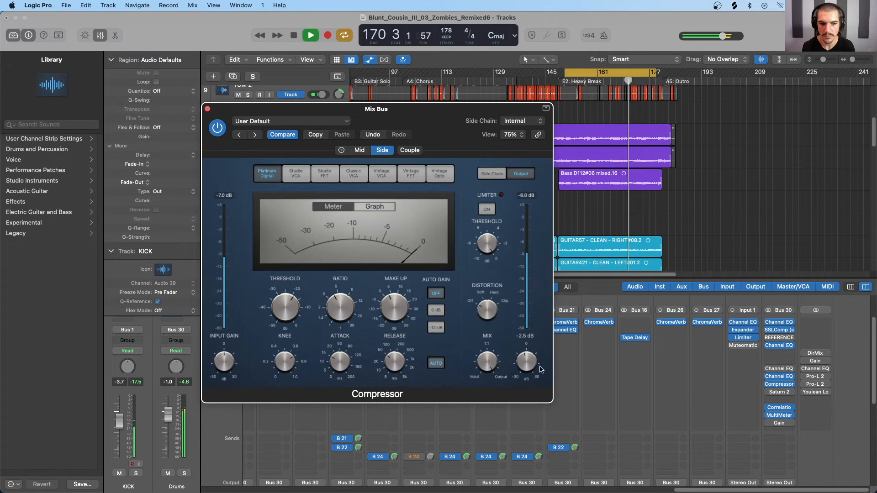
Compare the level-matched Compressor against bypass, leave it bypassed, stop playback, and review its Mid and Side settings
click(218, 129)
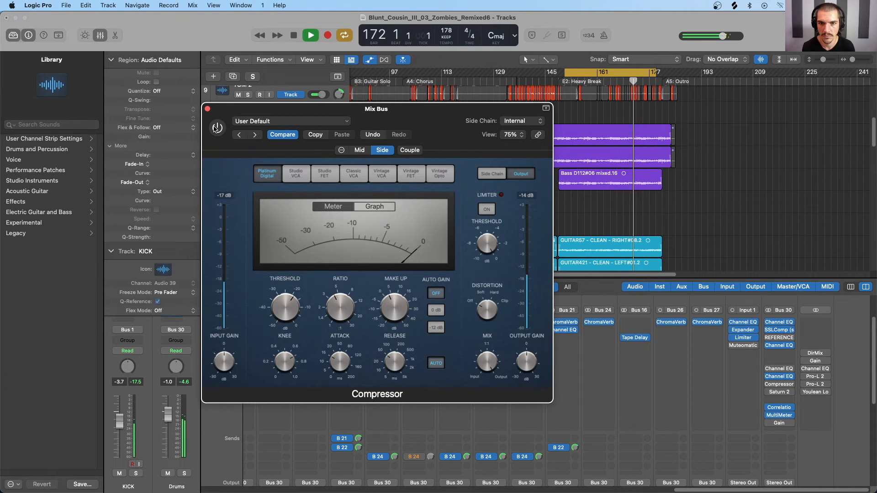
click(217, 128)
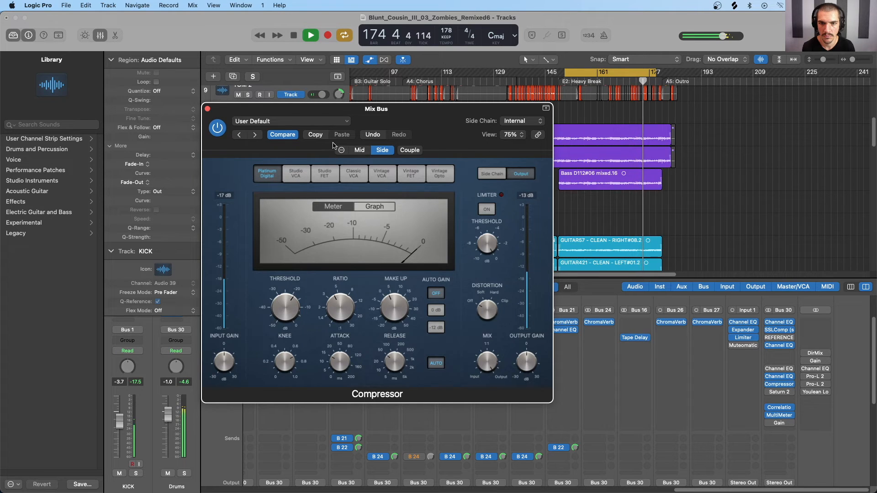
click(215, 129)
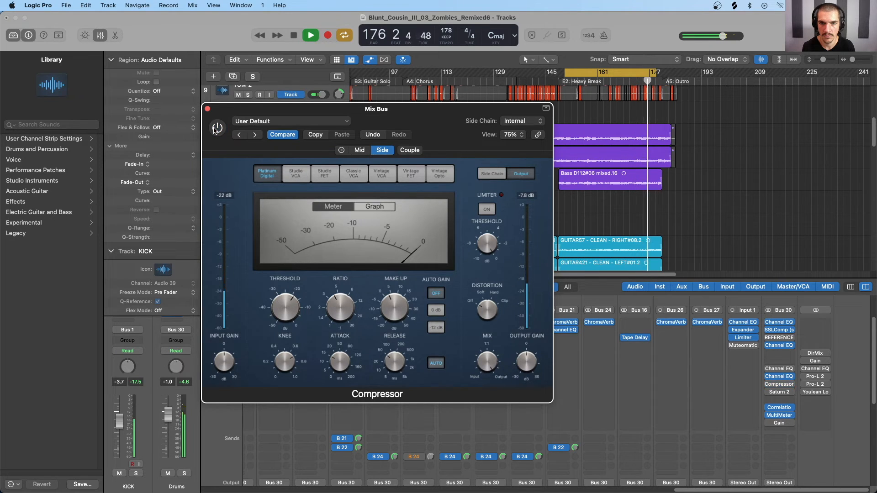
key(space)
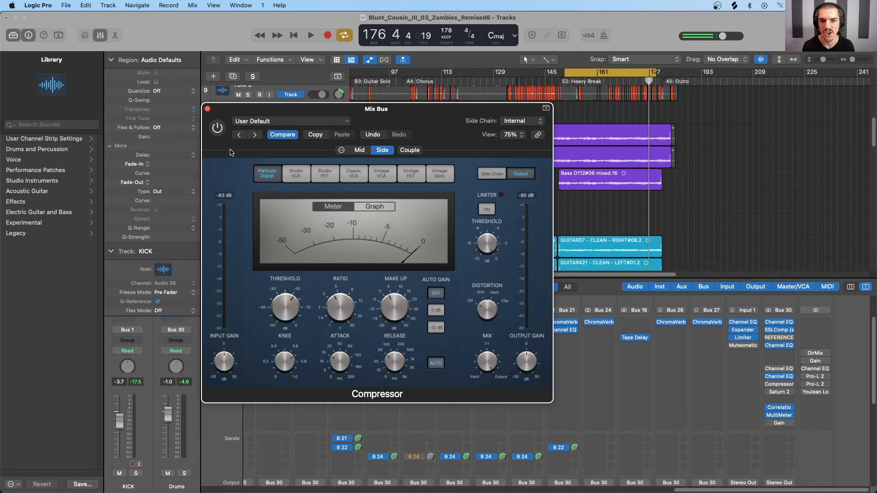
click(360, 151)
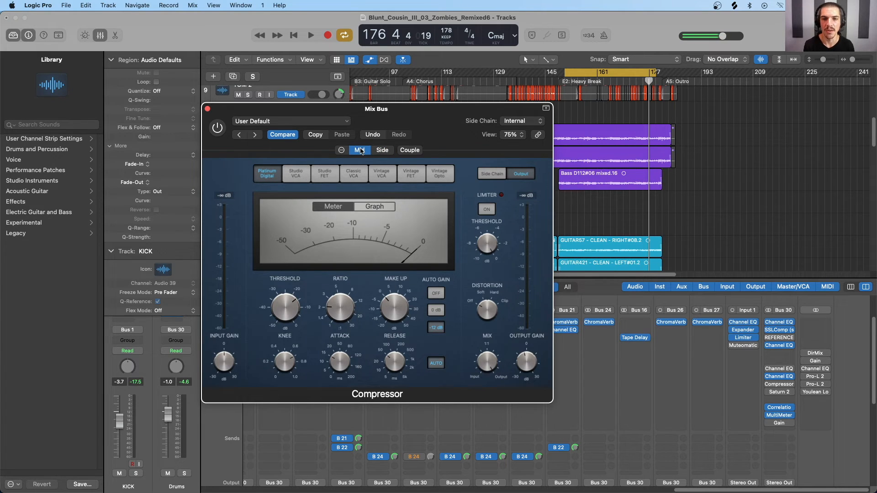
click(382, 150)
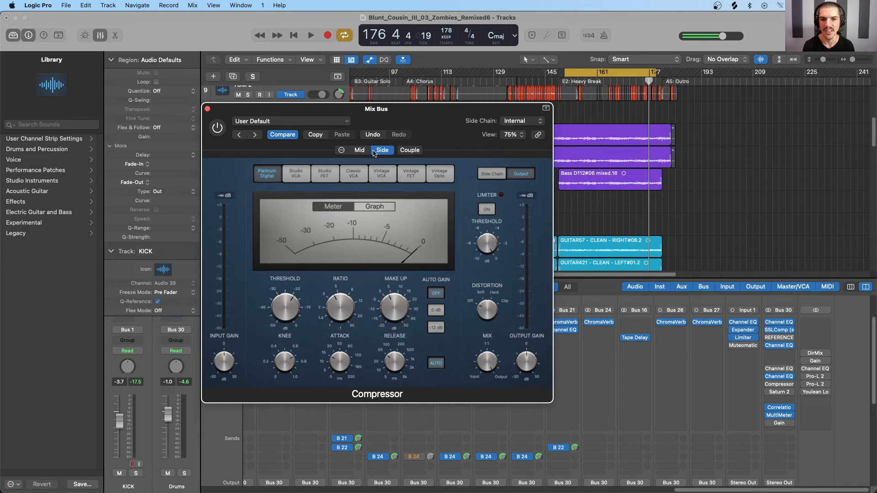
Close the Compressor on its Mid settings, and enable and open Saturn 2 on the mix bus
click(359, 151)
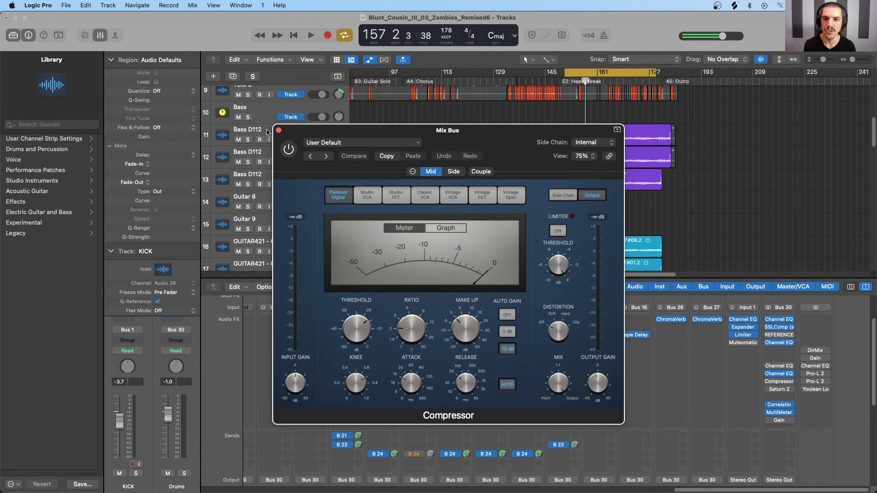
click(278, 131)
mouse_move(770, 392)
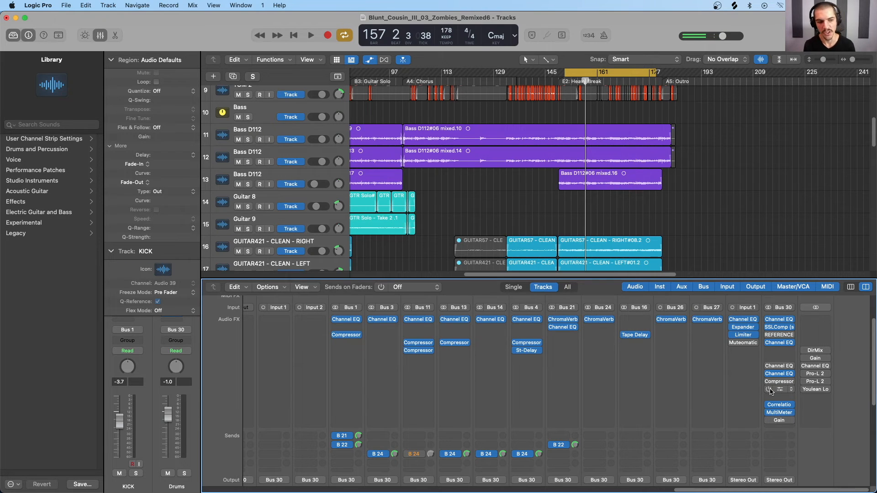
click(780, 391)
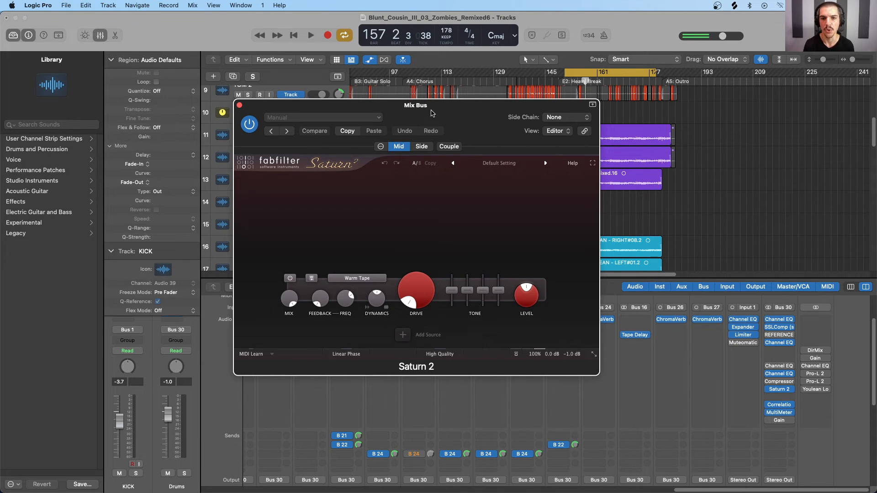
drag(391, 111, 360, 93)
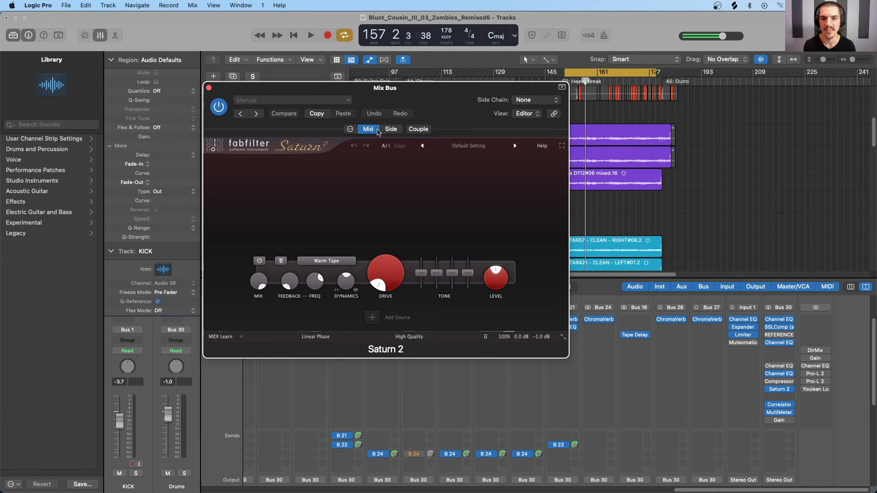
Review Saturn 2's Mid and Side settings, its Mid/Side channel configuration and the Drive amount on the Side
click(391, 129)
click(368, 129)
click(350, 129)
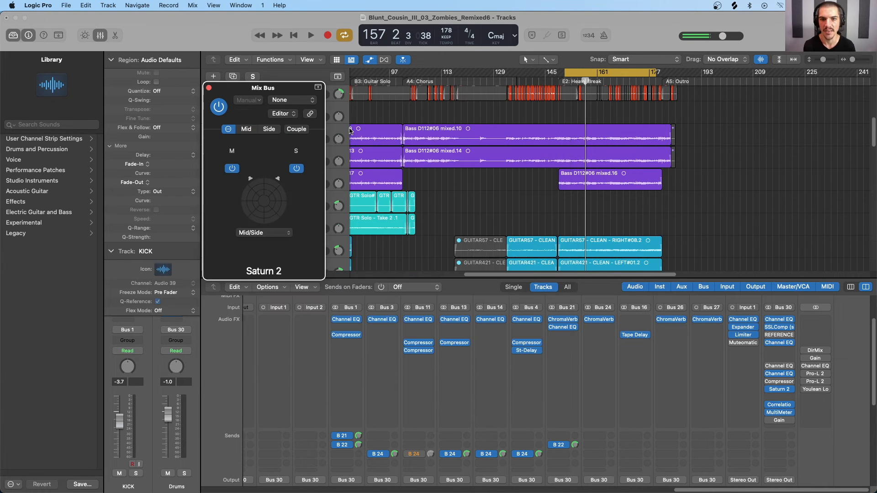
click(269, 129)
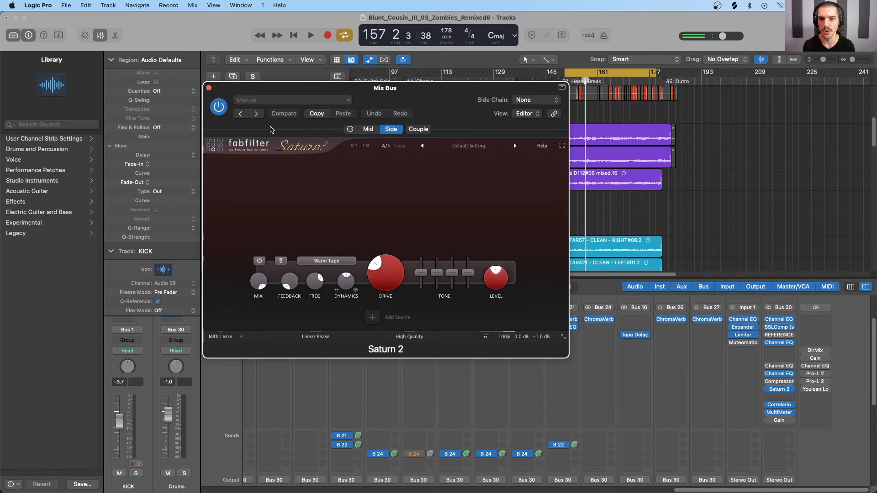
mouse_move(386, 283)
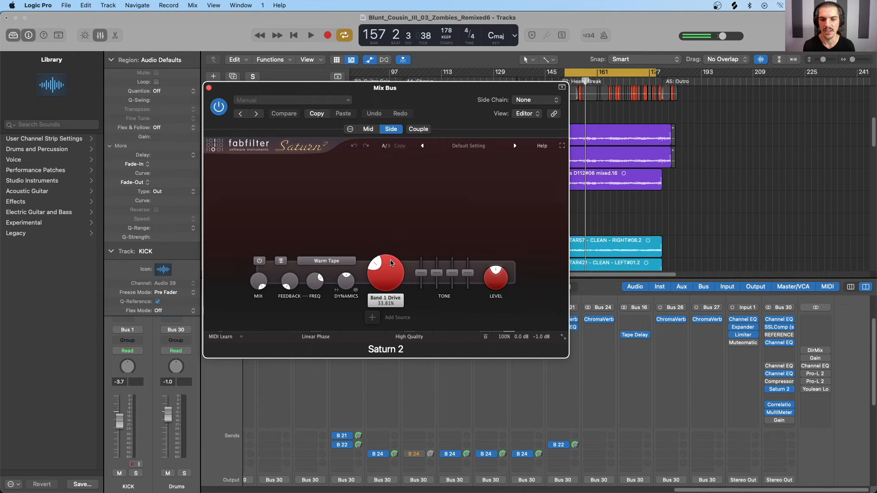
mouse_move(391, 265)
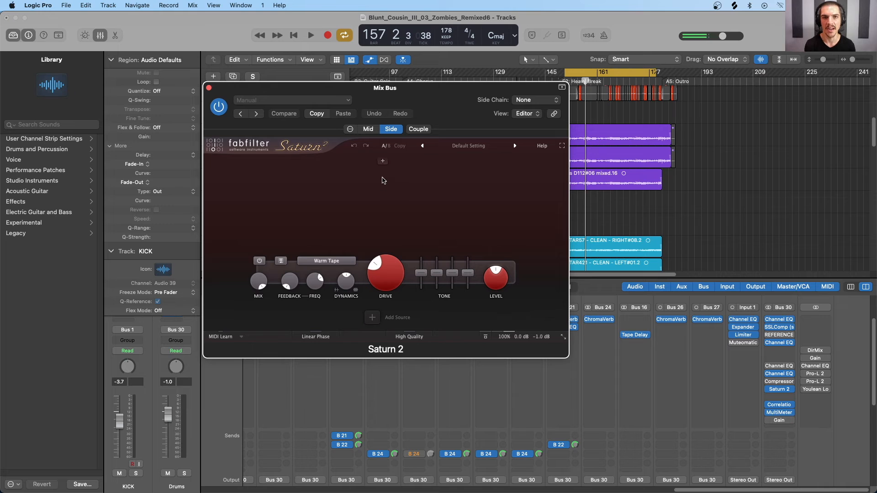
Set Saturn 2's Band 1 Drive to 0% on the Mid and return to the Side settings
click(368, 128)
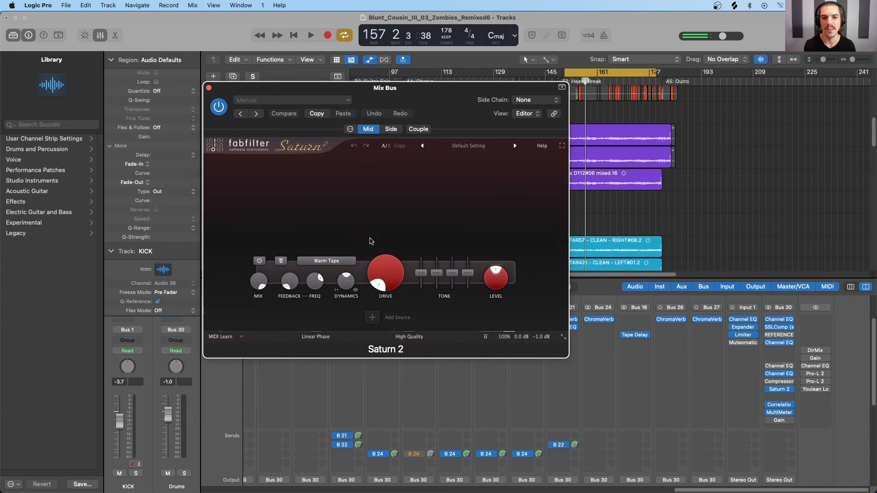
double_click(377, 272)
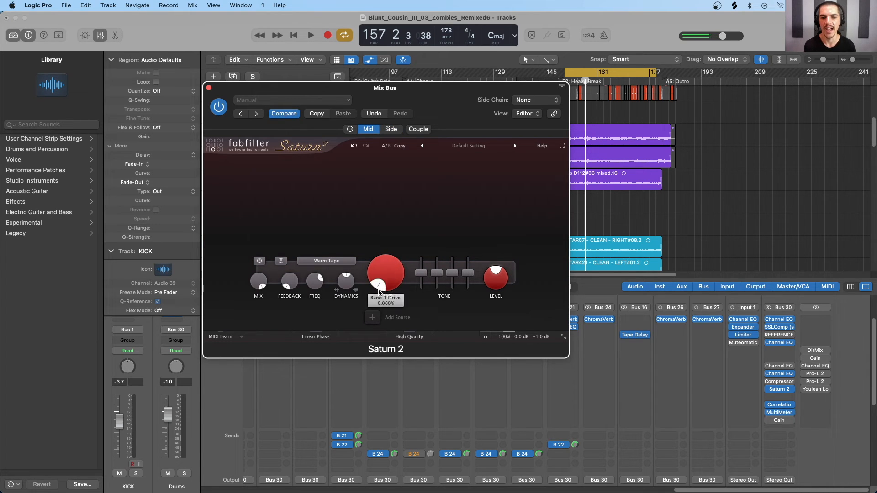
click(390, 129)
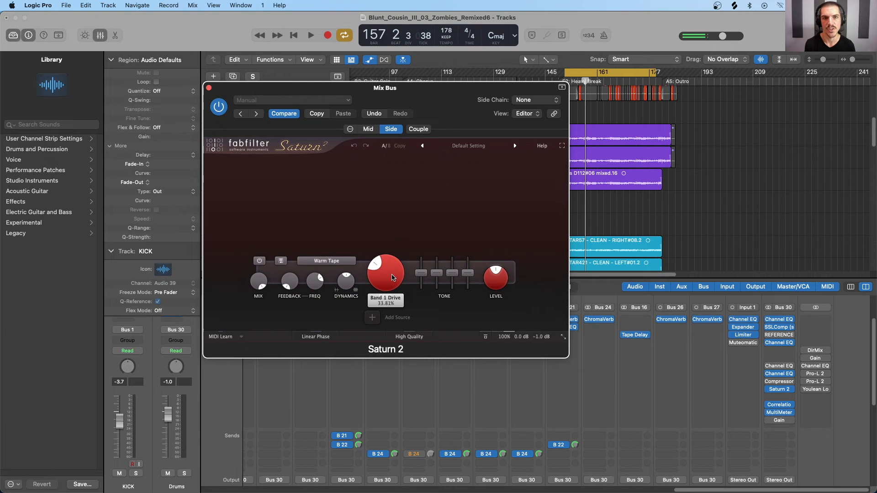
mouse_move(387, 269)
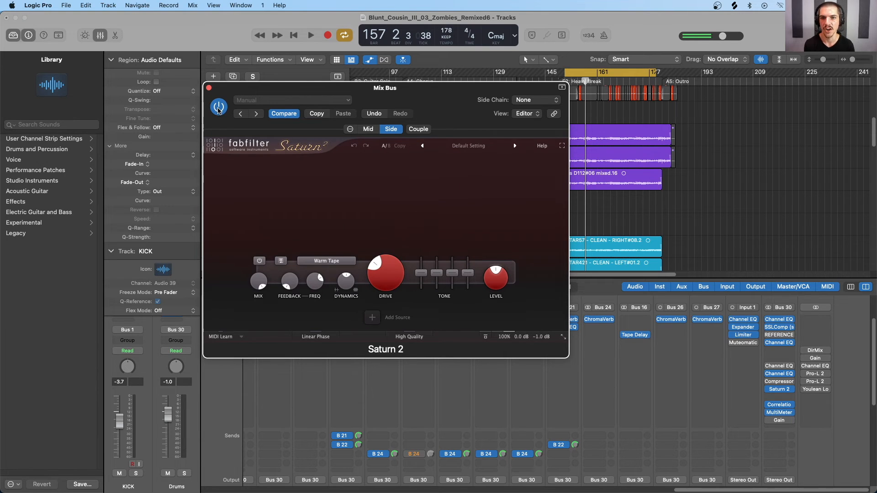
Raise Saturn 2's Side Drive to 64.42% and play the section, comparing it with the plugin bypassed and re-enabled
drag(384, 267, 386, 214)
key(space)
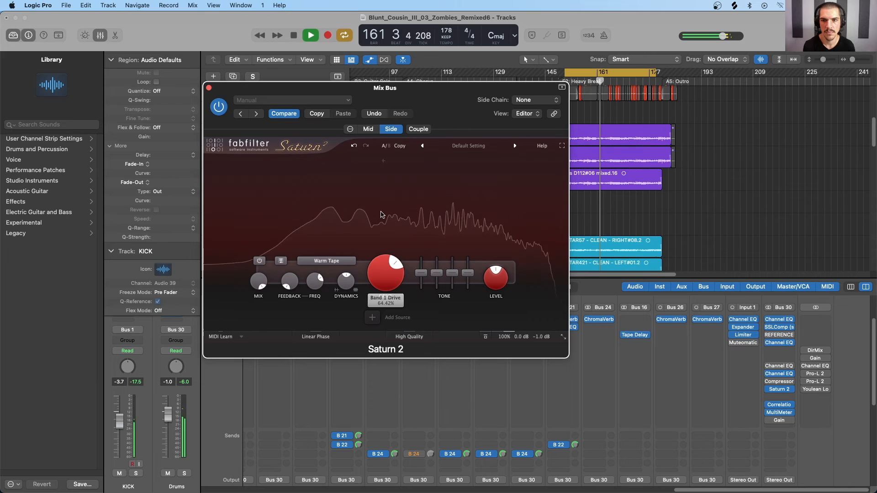
click(218, 107)
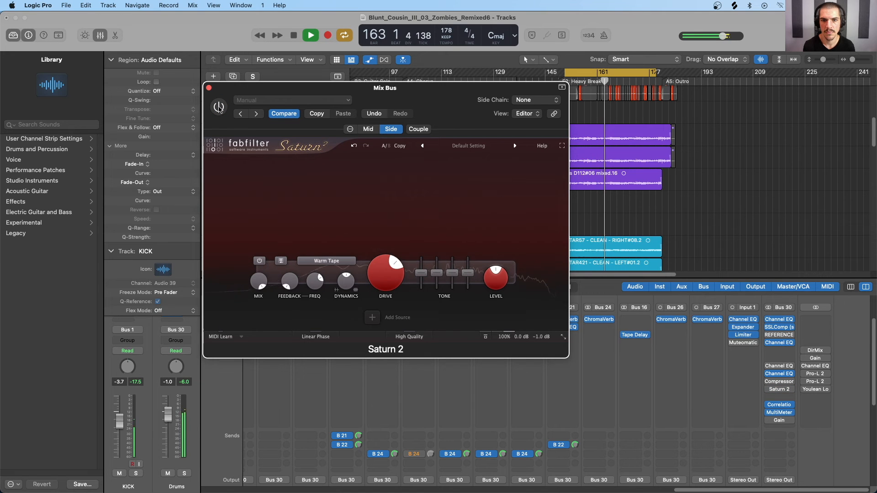
click(219, 107)
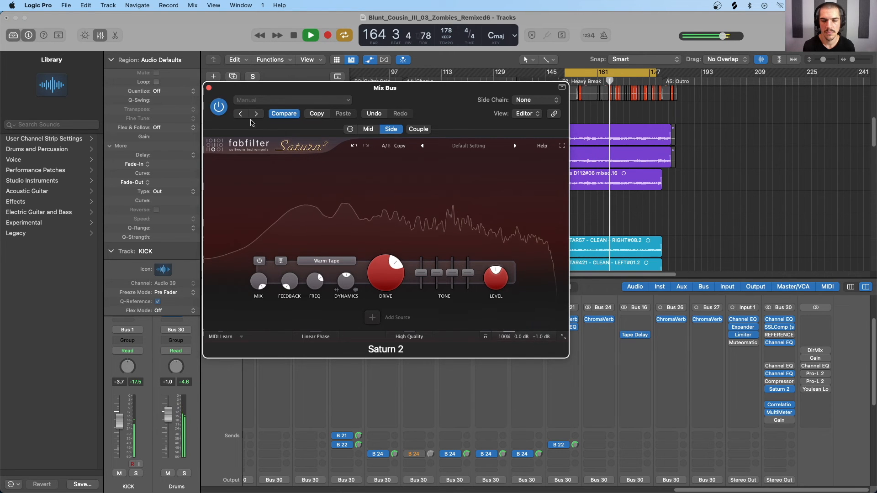
click(222, 109)
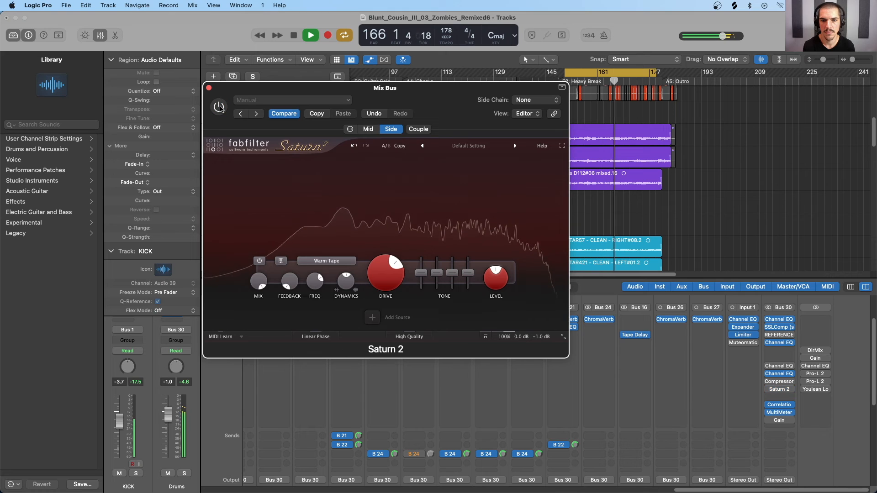
click(222, 109)
Set Saturn 2's Side Drive to 34.55%, compare it with bypass during playback, and stop with the plugin enabled
drag(388, 256, 382, 302)
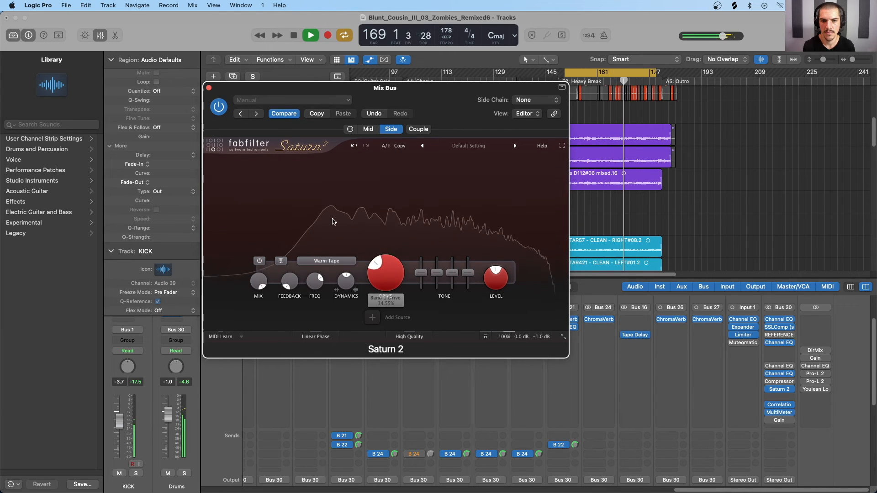
click(218, 108)
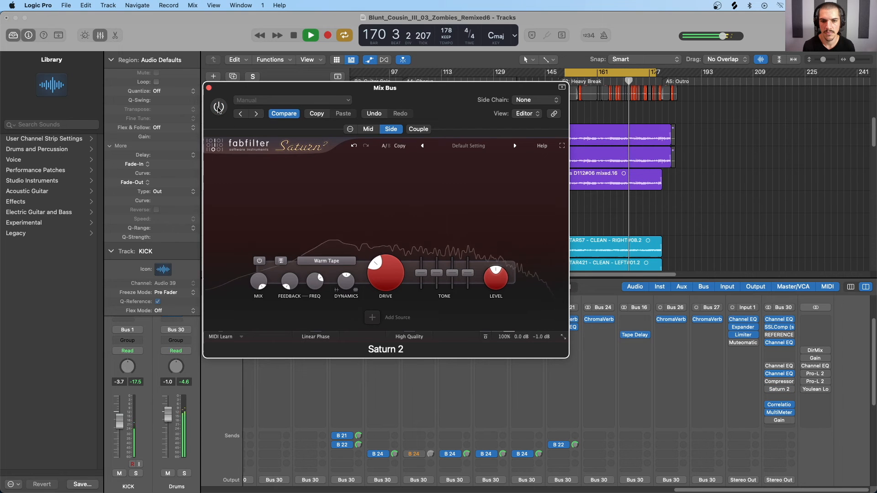
click(218, 107)
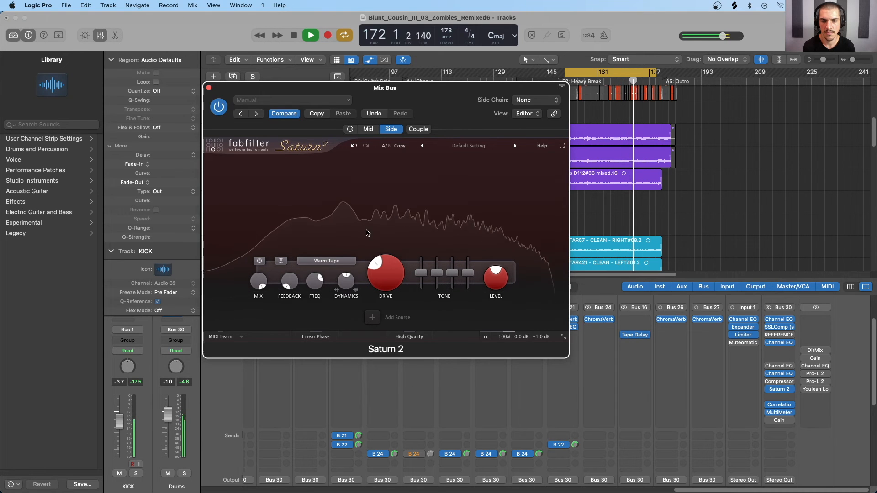
mouse_move(385, 274)
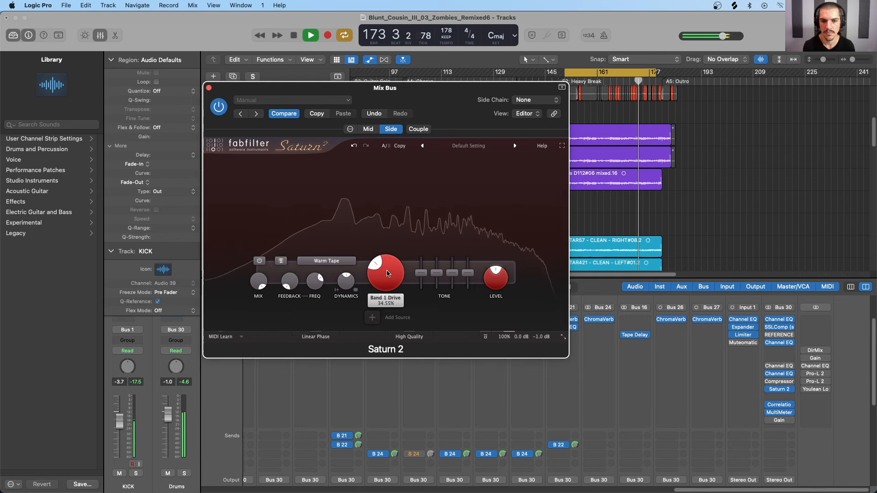
key(space)
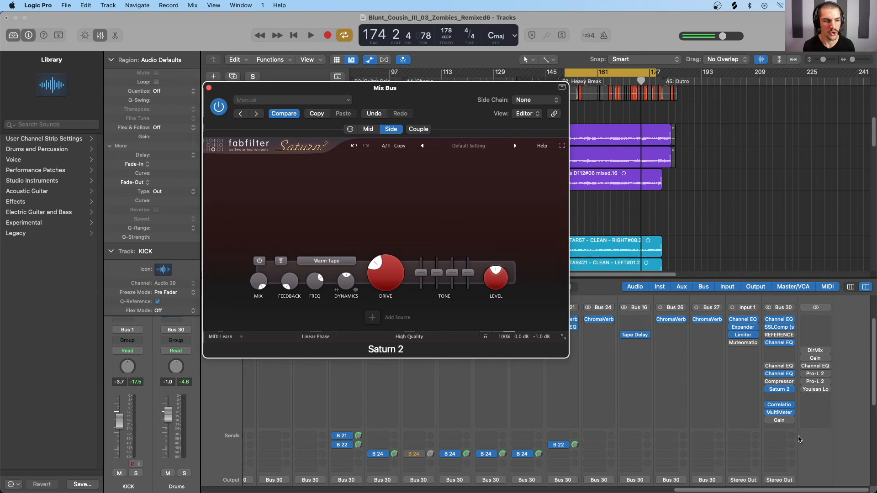
Open and enable the mix bus Gain plugin with Mono on, and re-enable the Compressor
click(780, 421)
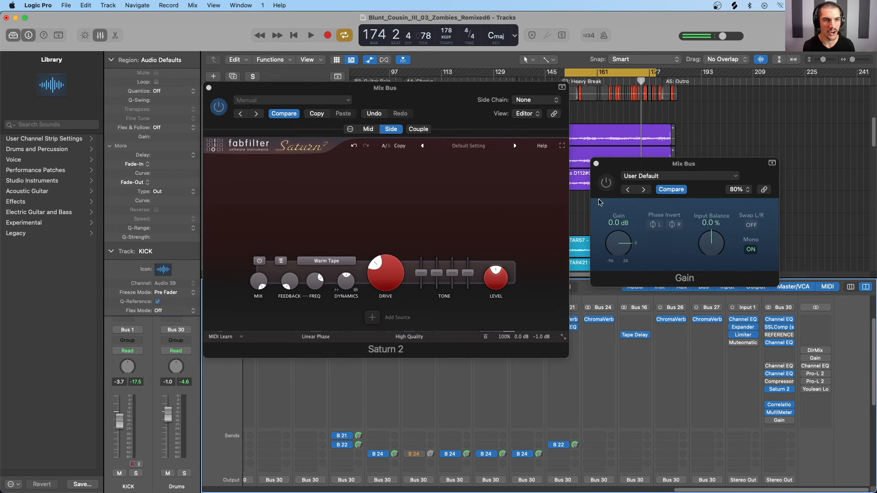
click(607, 184)
drag(618, 163, 637, 128)
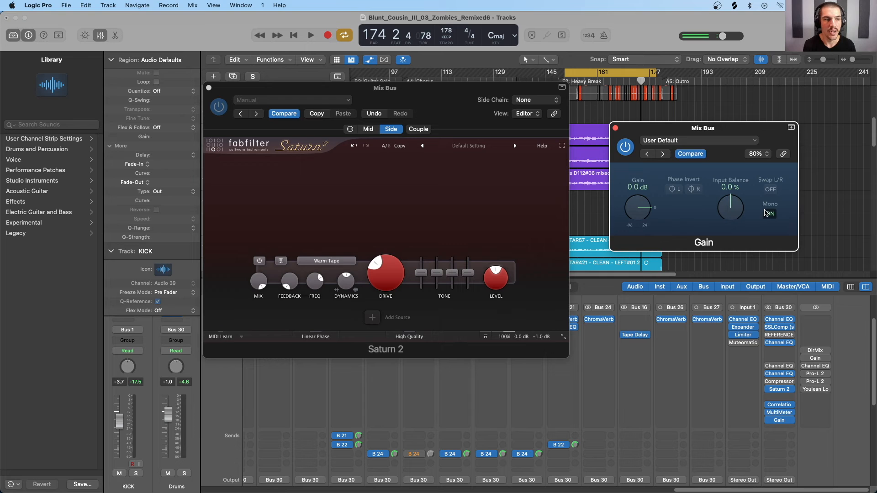
click(772, 384)
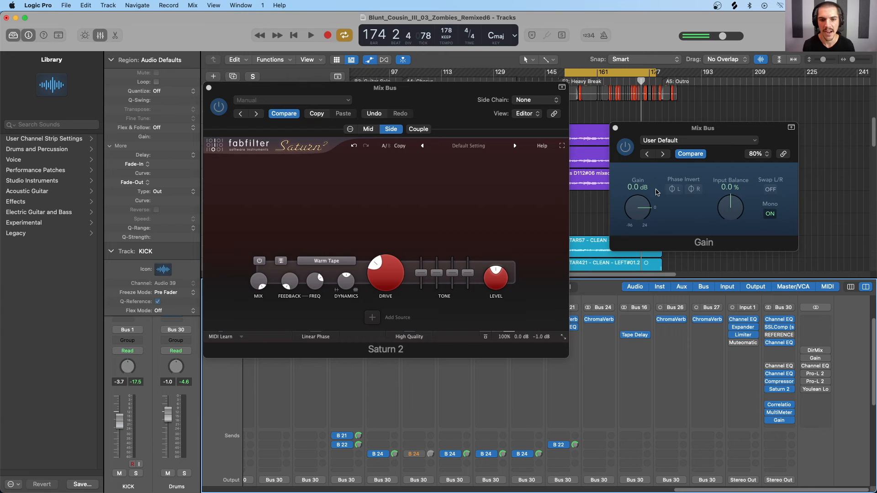
Play the section in mono while raising Saturn 2's Side Drive to an extreme and boosting its third Tone band
key(space)
drag(386, 274, 388, 247)
drag(452, 273, 452, 259)
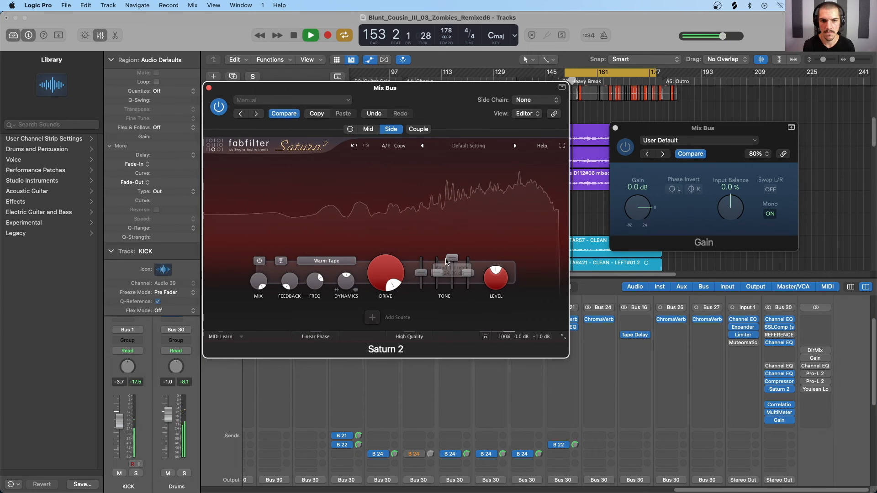
Lower the Compressor's Side threshold drastically during mono playback
click(779, 381)
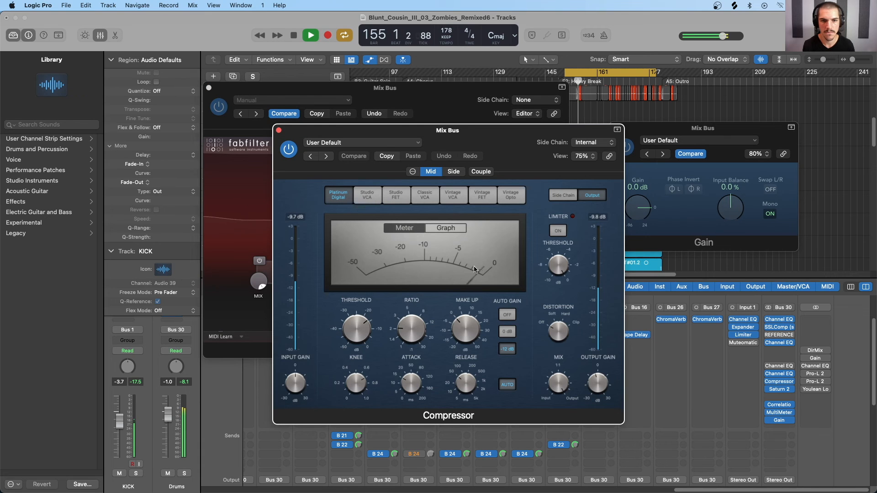
click(454, 172)
drag(355, 324, 371, 380)
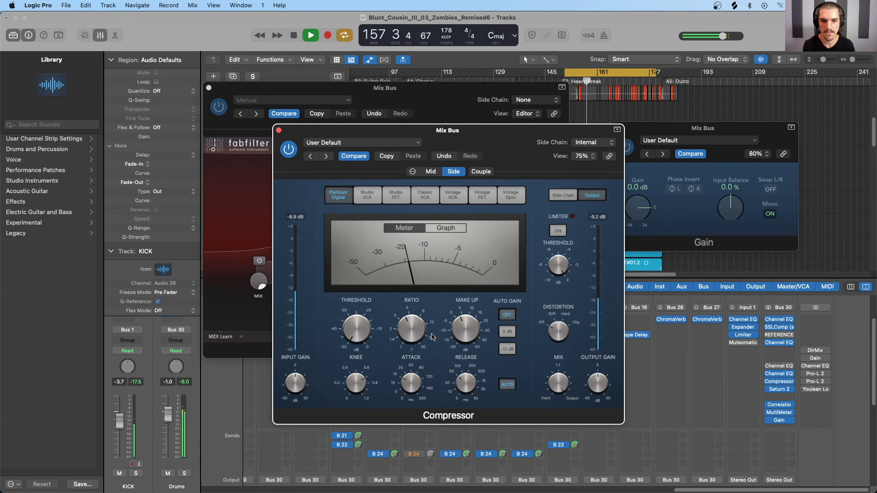
Boost the Channel EQ's green Side band to +18.1 dB at 845 Hz during mono playback, and stop playback
click(779, 374)
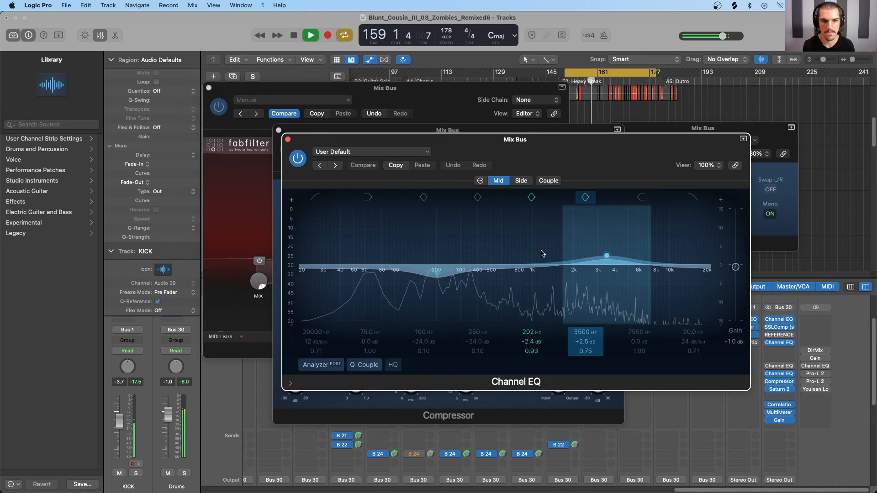
click(521, 181)
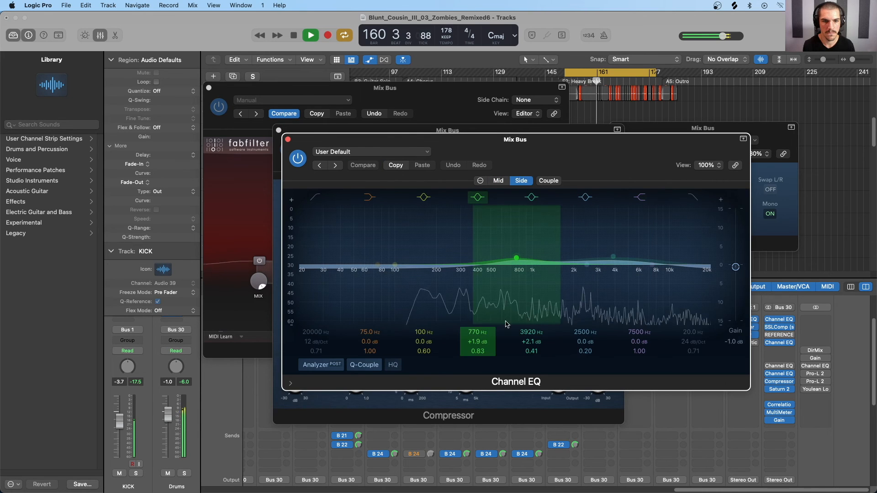
drag(516, 258, 520, 207)
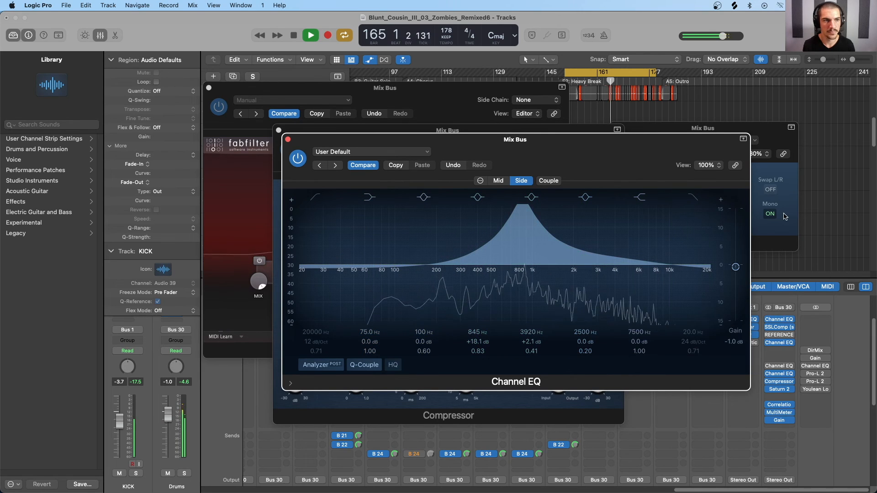
key(space)
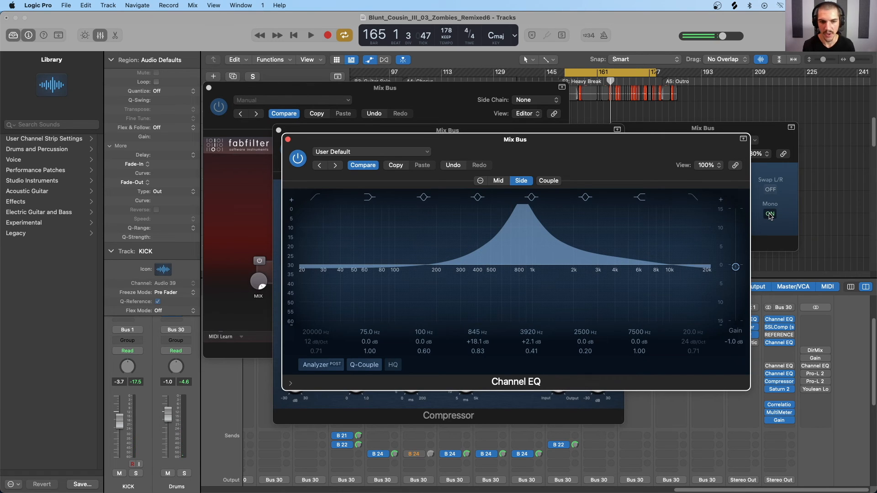
Turn off Mono in the Gain plugin, lower its gain to -9.4 dB, and play the exaggerated Side processing in stereo
click(770, 215)
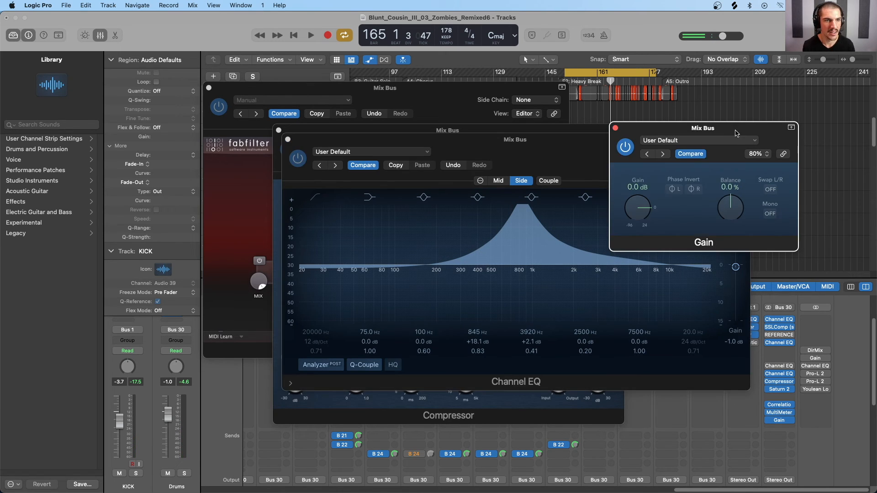
drag(637, 211, 635, 214)
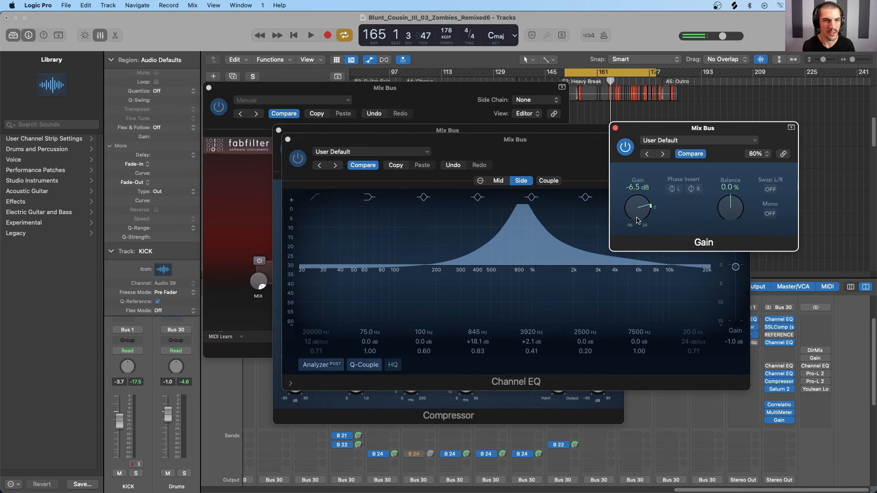
key(space)
drag(638, 209, 637, 212)
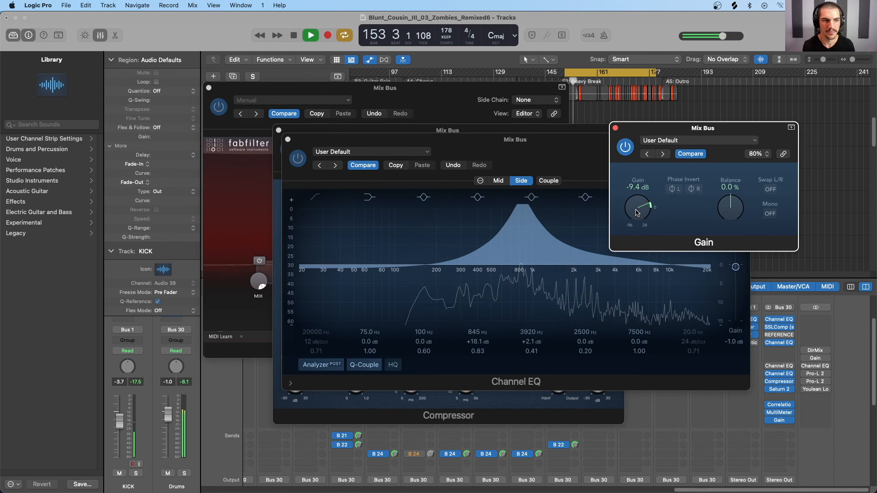
Turn Mono back on in the Gain plugin, reset its gain to 0.0 dB, and stop playback
click(770, 214)
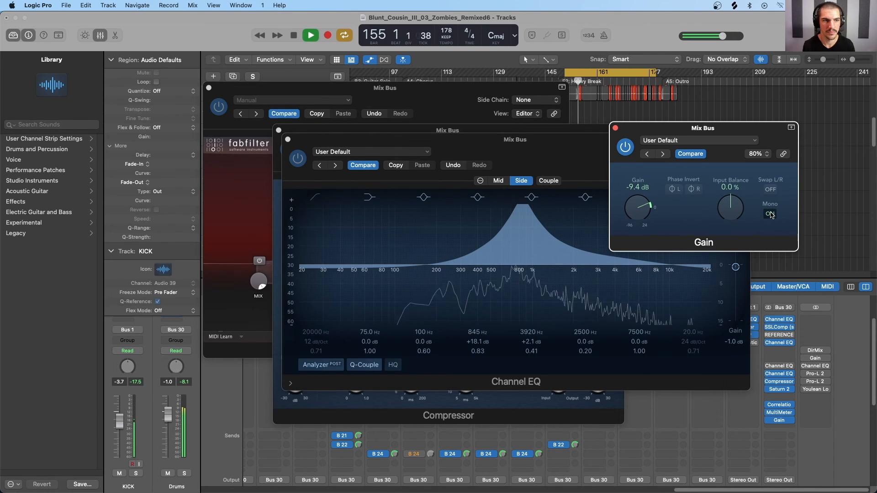
click(654, 208)
key(space)
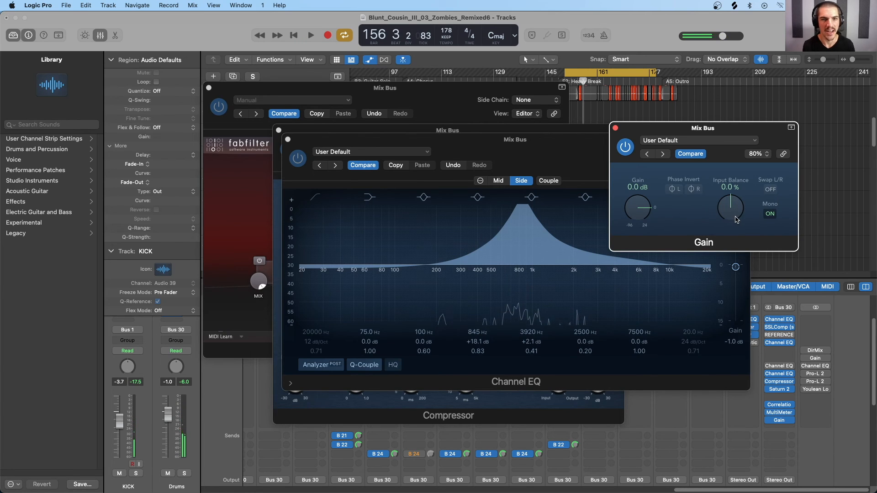